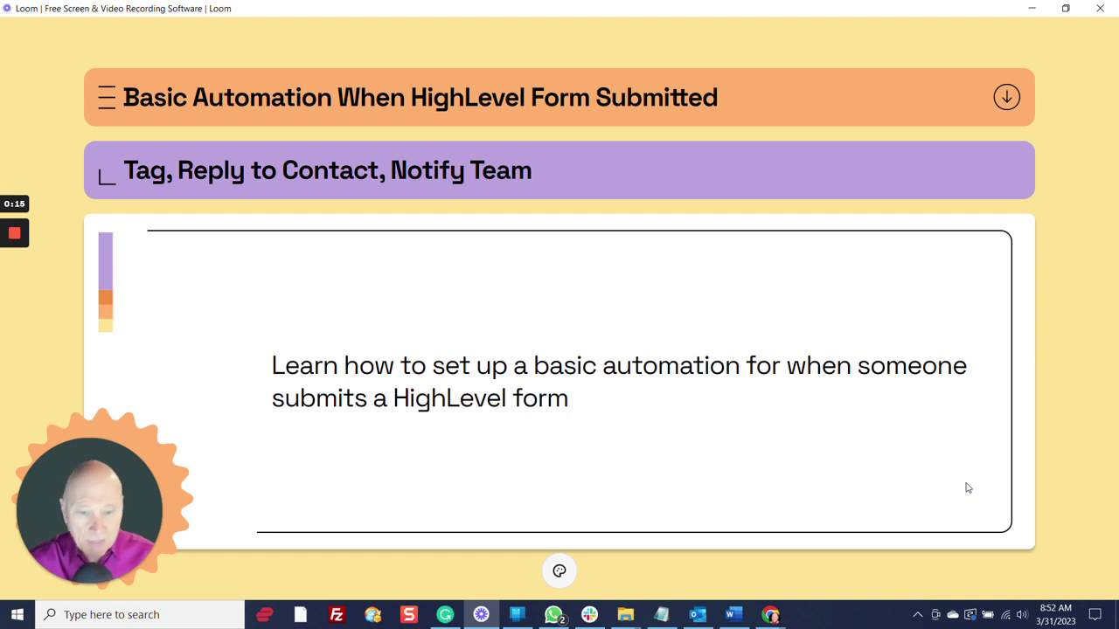
Step: Bring the Chrome window with the HighLevel 'SB Contact Form Submitted' workflow to the front
{"action": "left_click", "coordinate": [768, 615]}
{"action": "left_click", "coordinate": [804, 542]}
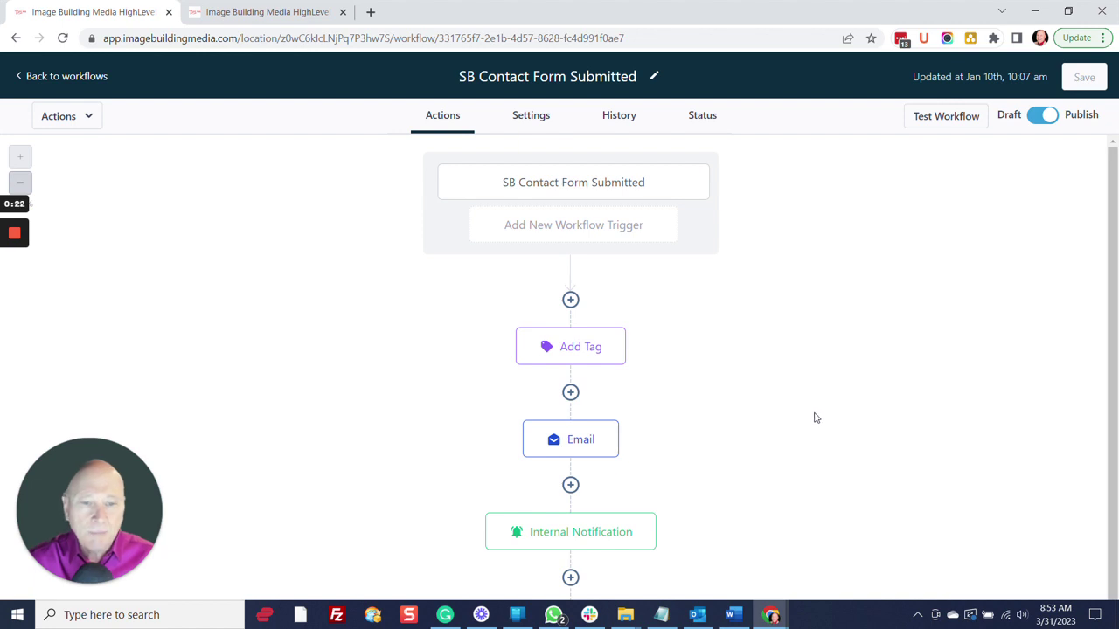
{"action": "left_click", "coordinate": [623, 186]}
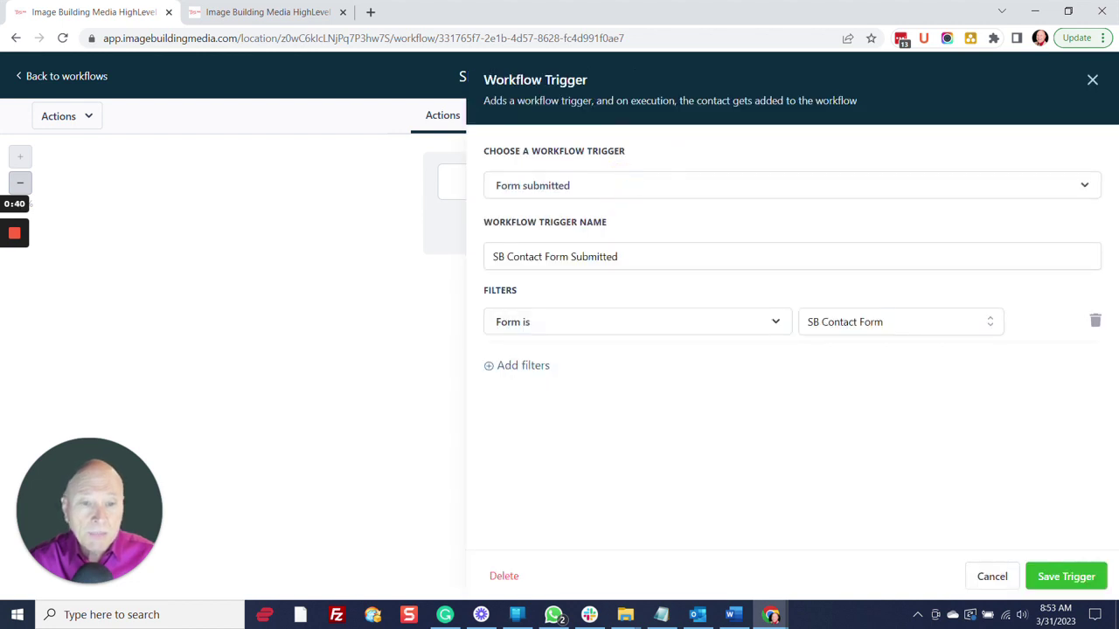
{"action": "left_click", "coordinate": [991, 577]}
{"action": "scroll", "coordinate": [769, 345], "scroll_direction": "down", "scroll_amount": 1}
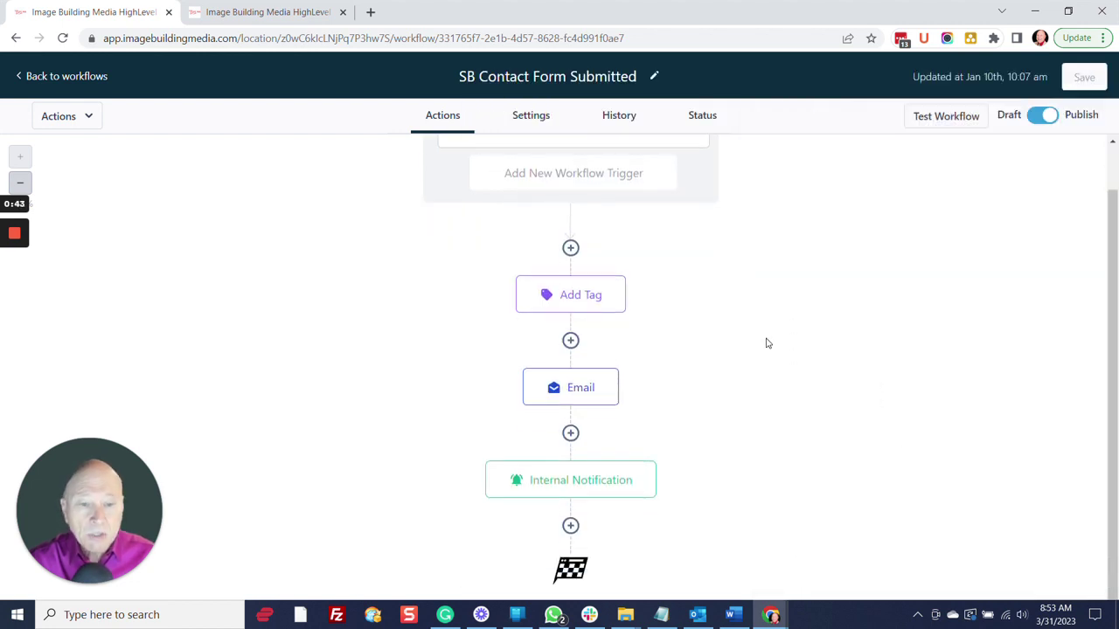
{"action": "left_click", "coordinate": [594, 289]}
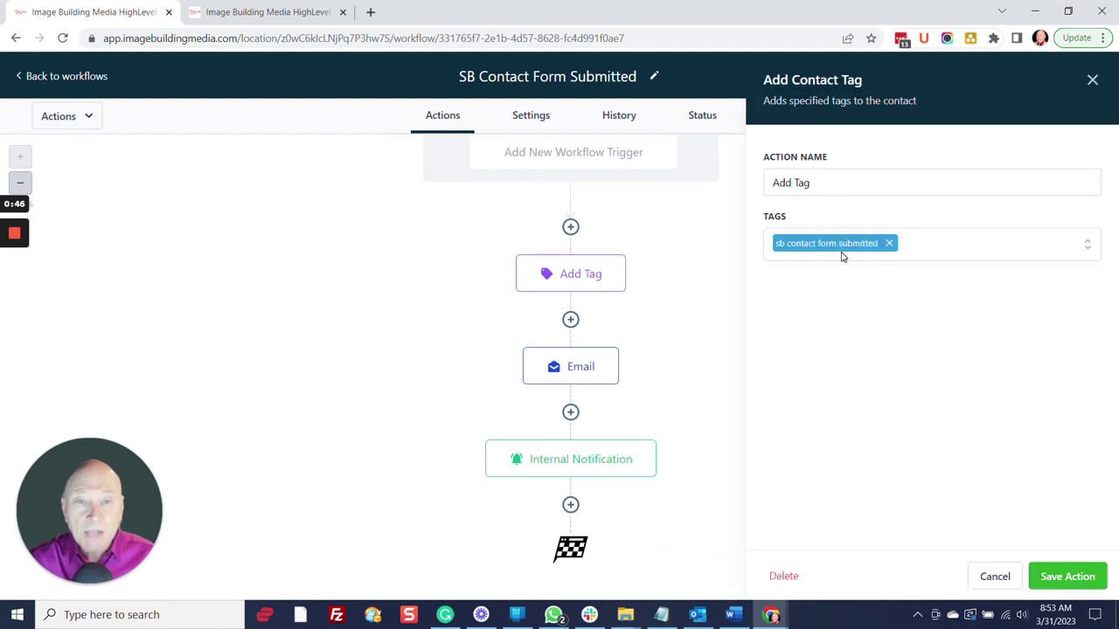
{"action": "left_click", "coordinate": [991, 576]}
{"action": "left_click", "coordinate": [599, 358]}
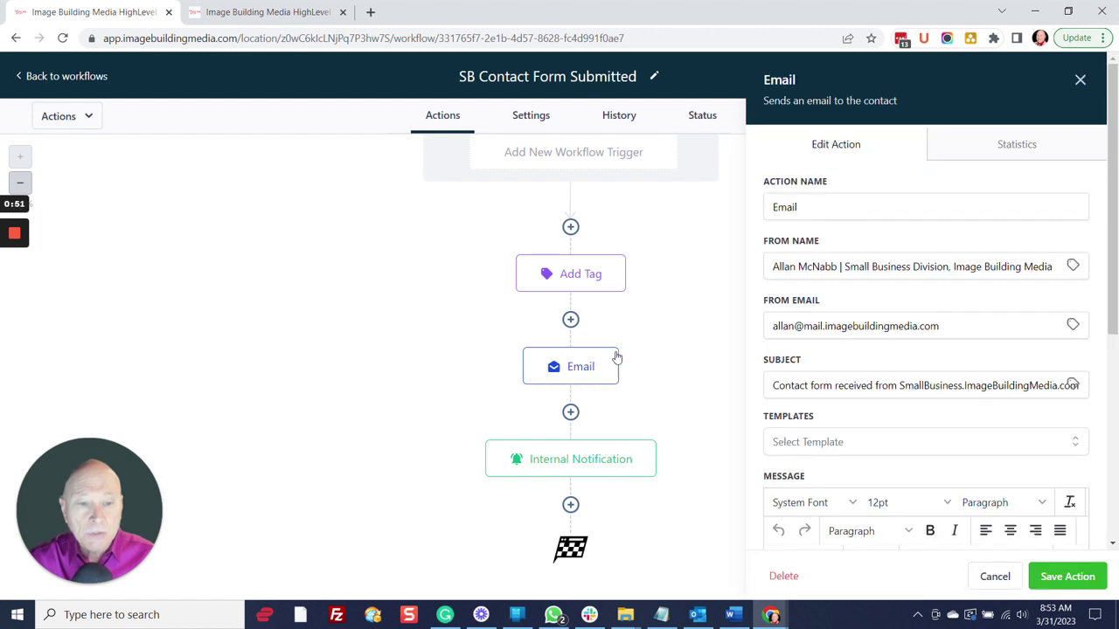
{"action": "scroll", "coordinate": [931, 287], "scroll_direction": "down", "scroll_amount": 4}
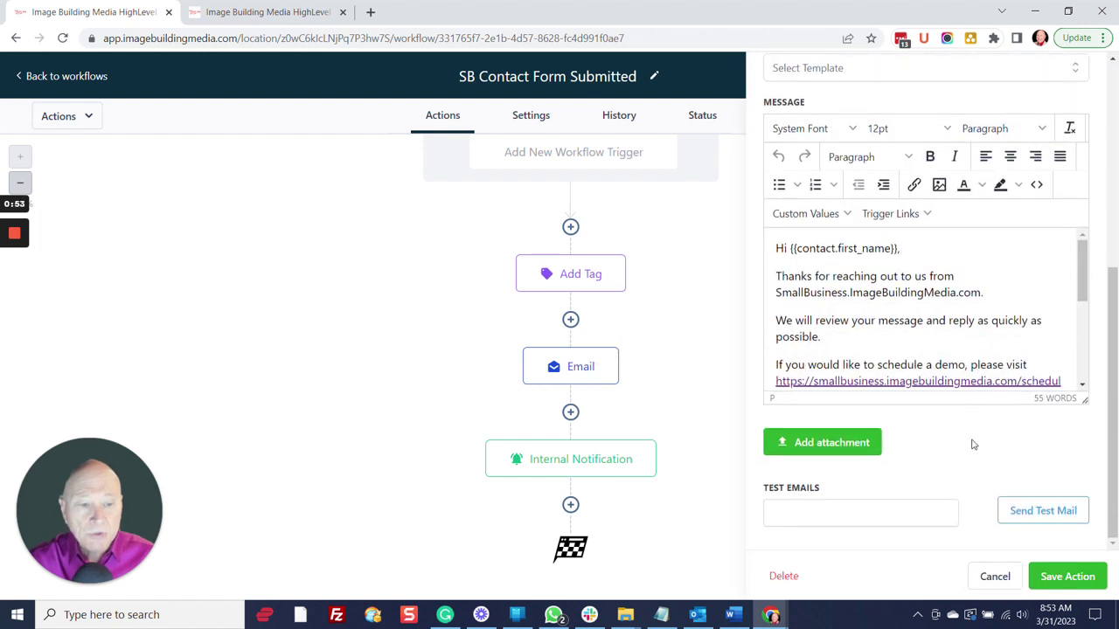
{"action": "scroll", "coordinate": [927, 323], "scroll_direction": "down", "scroll_amount": 5}
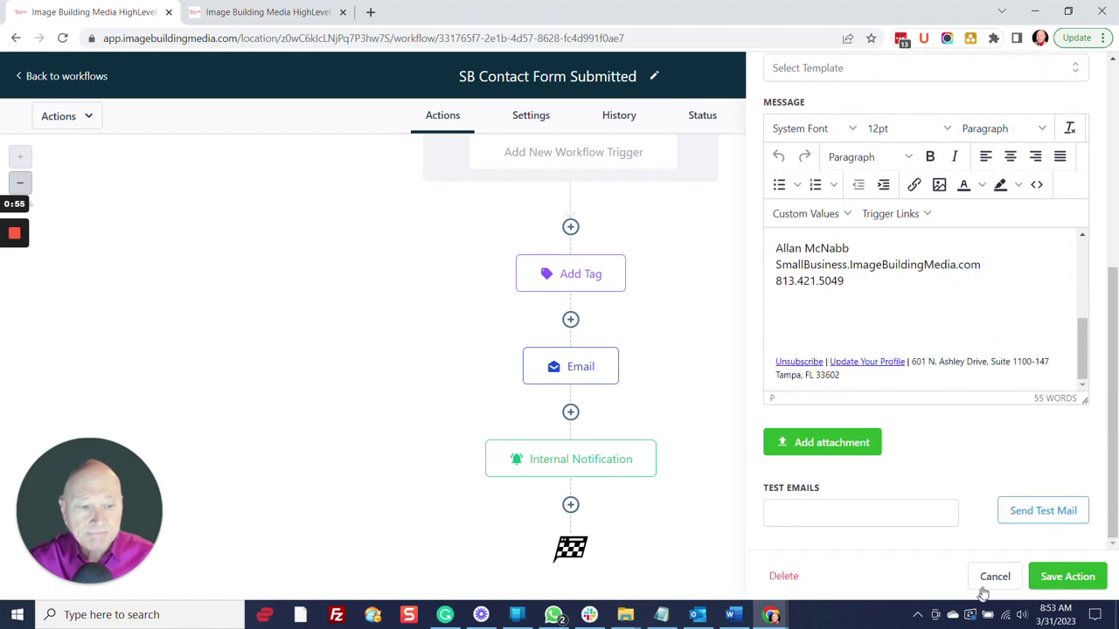
{"action": "left_click", "coordinate": [995, 576]}
{"action": "left_click", "coordinate": [542, 468]}
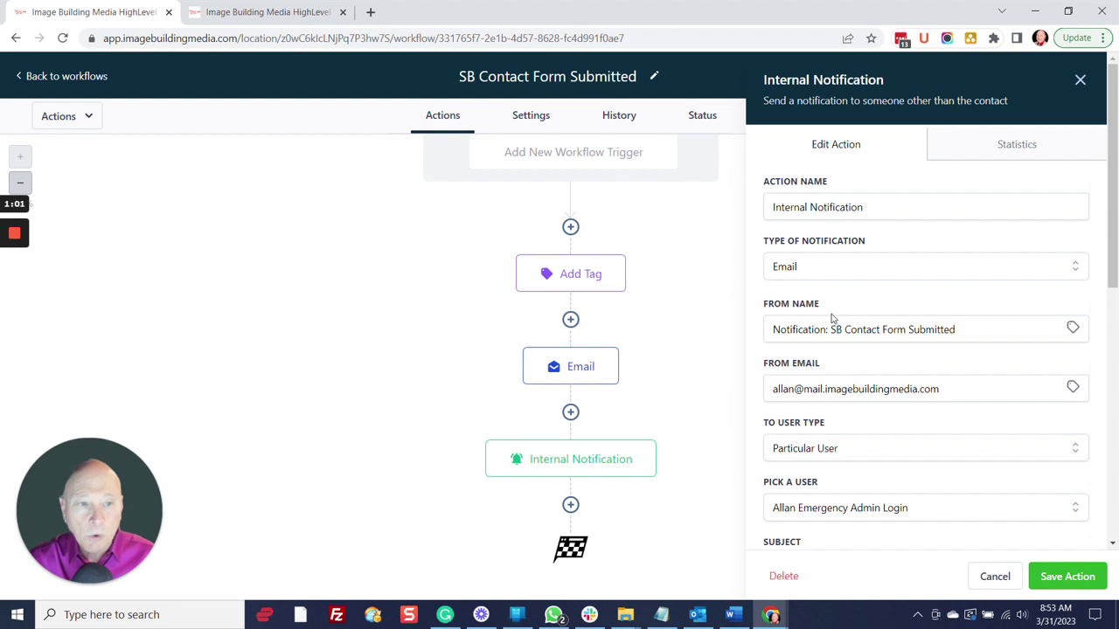
{"action": "left_click", "coordinate": [993, 576]}
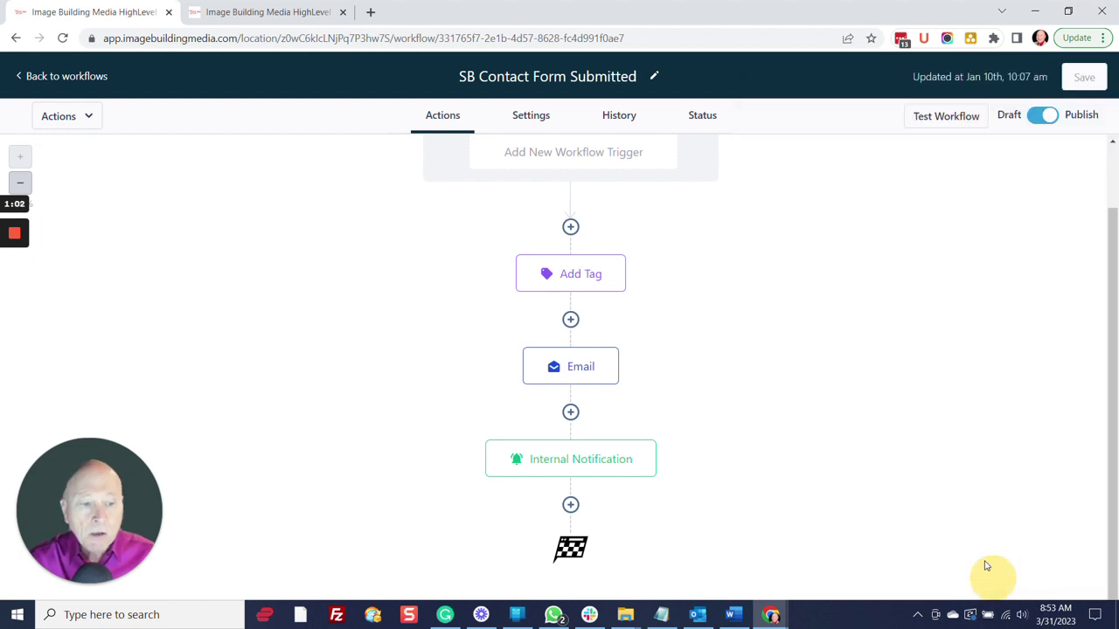
Step: From the workflows list, create a blank workflow from scratch and keep its default 'New Workflow' title
{"action": "left_click", "coordinate": [256, 13]}
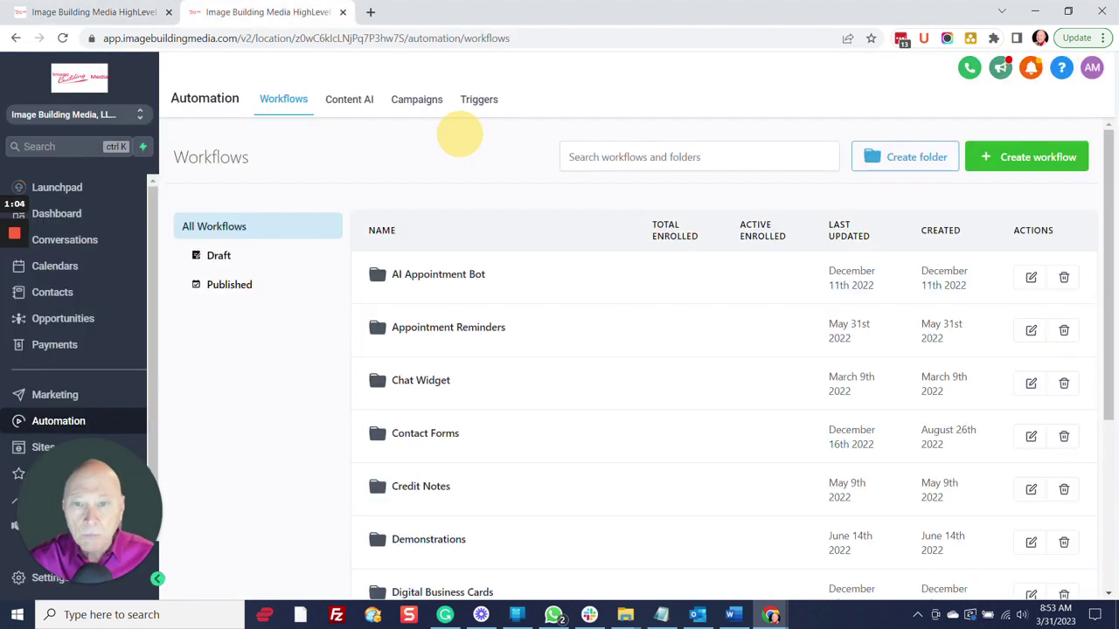
{"action": "left_click", "coordinate": [1038, 170]}
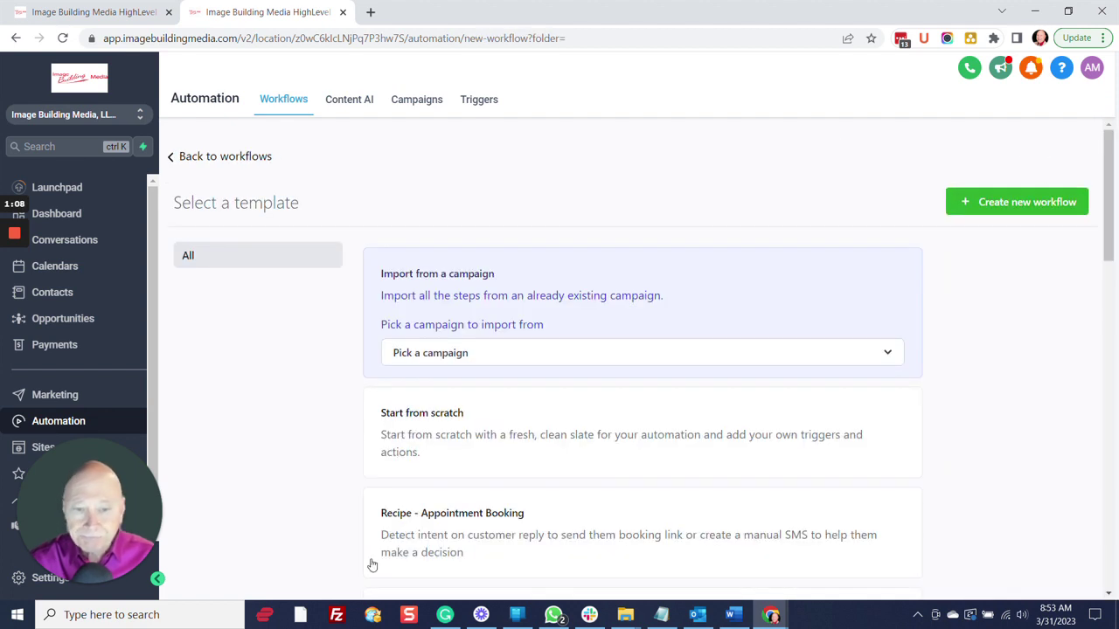
{"action": "left_click", "coordinate": [489, 433]}
{"action": "left_click", "coordinate": [961, 210]}
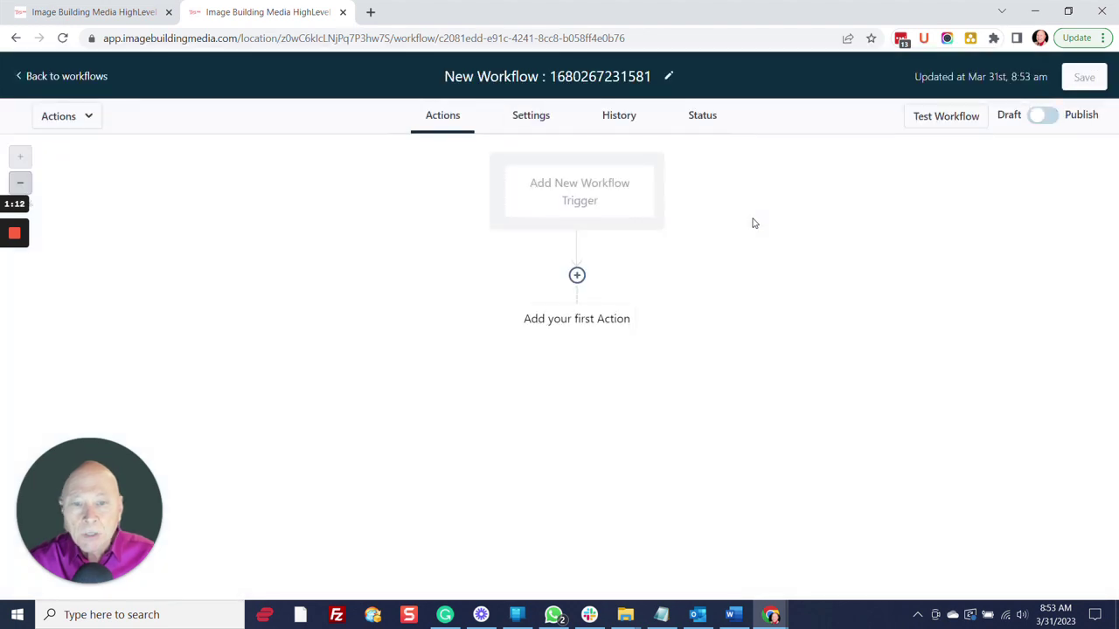
{"action": "left_click", "coordinate": [494, 76]}
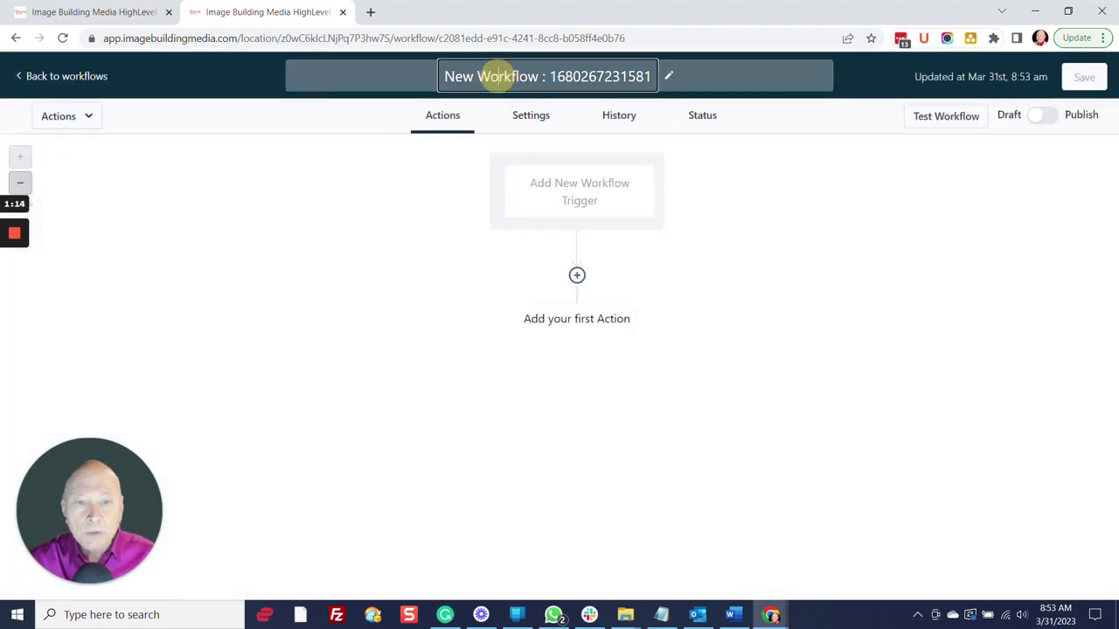
{"action": "left_click", "coordinate": [779, 215]}
Step: In the new workflow's settings, switch on Allow Multiple under Contact Management
{"action": "left_click", "coordinate": [540, 122]}
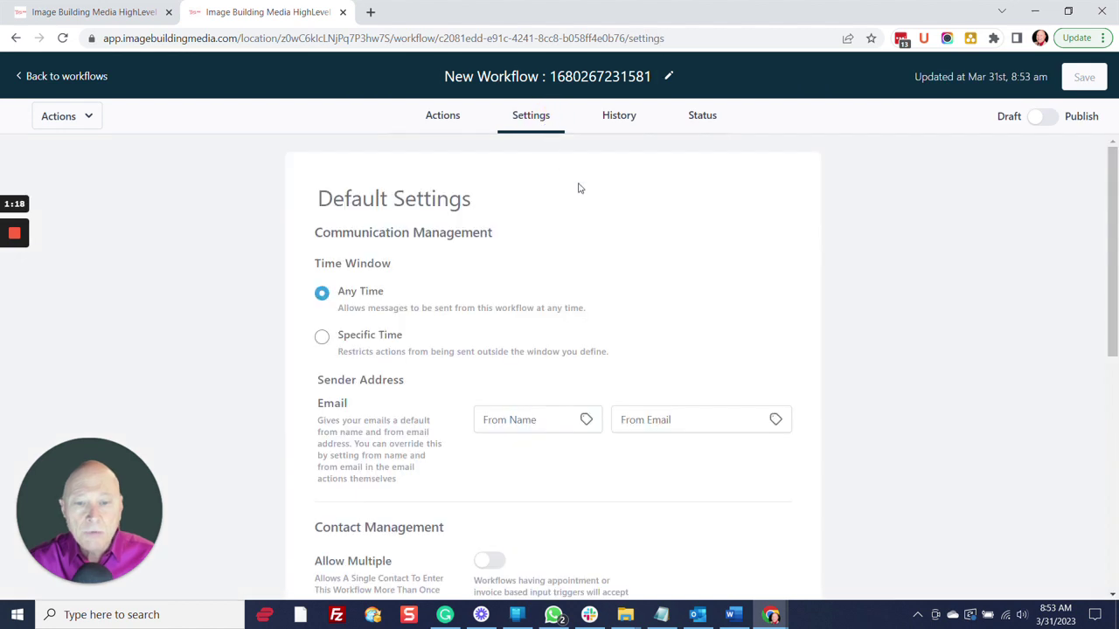
{"action": "scroll", "coordinate": [604, 207], "scroll_direction": "down", "scroll_amount": 3}
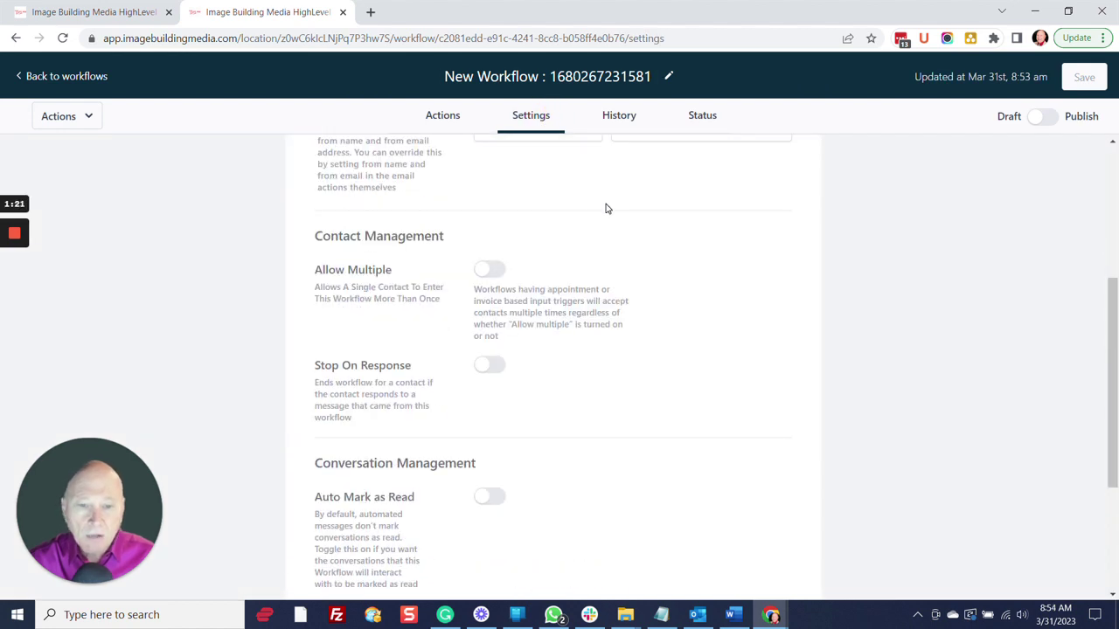
{"action": "left_click", "coordinate": [501, 272]}
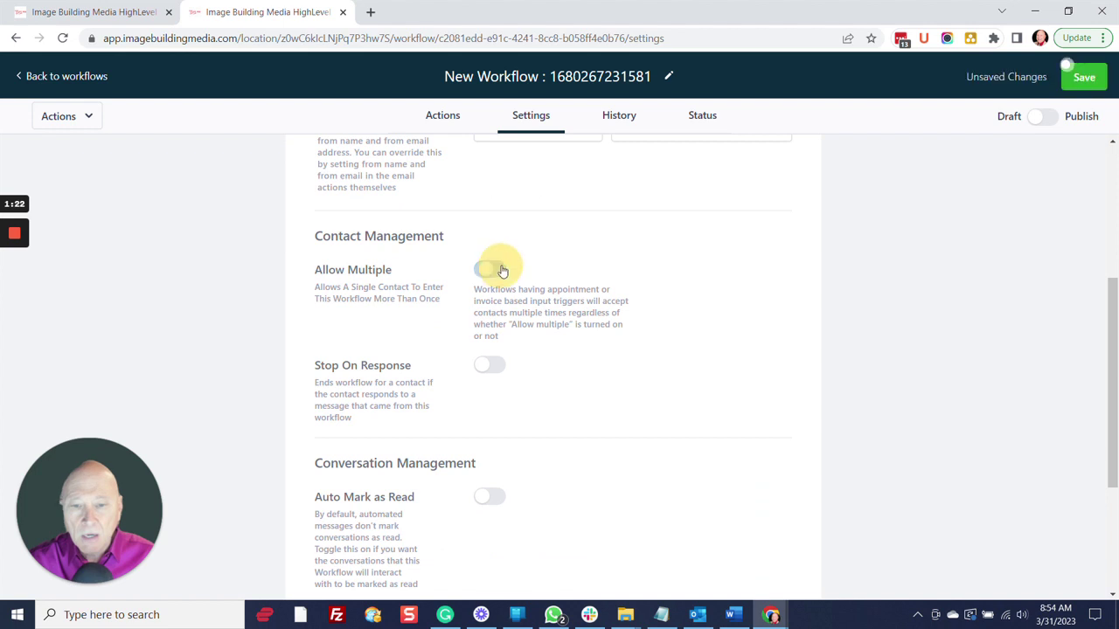
{"action": "scroll", "coordinate": [597, 267], "scroll_direction": "down", "scroll_amount": 2}
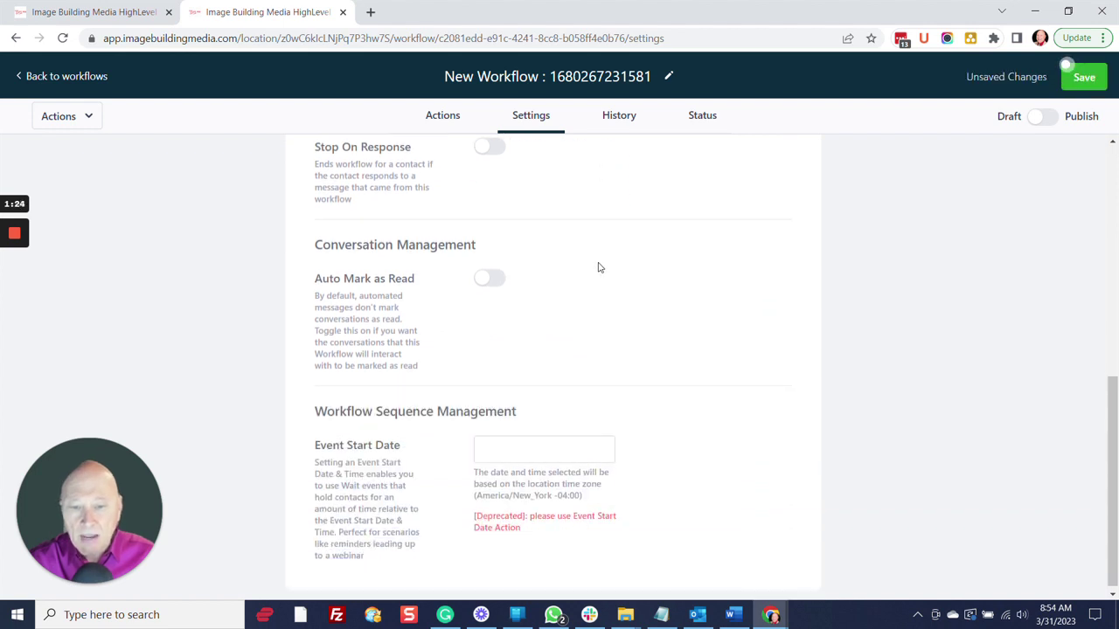
{"action": "scroll", "coordinate": [601, 262], "scroll_direction": "up", "scroll_amount": 5}
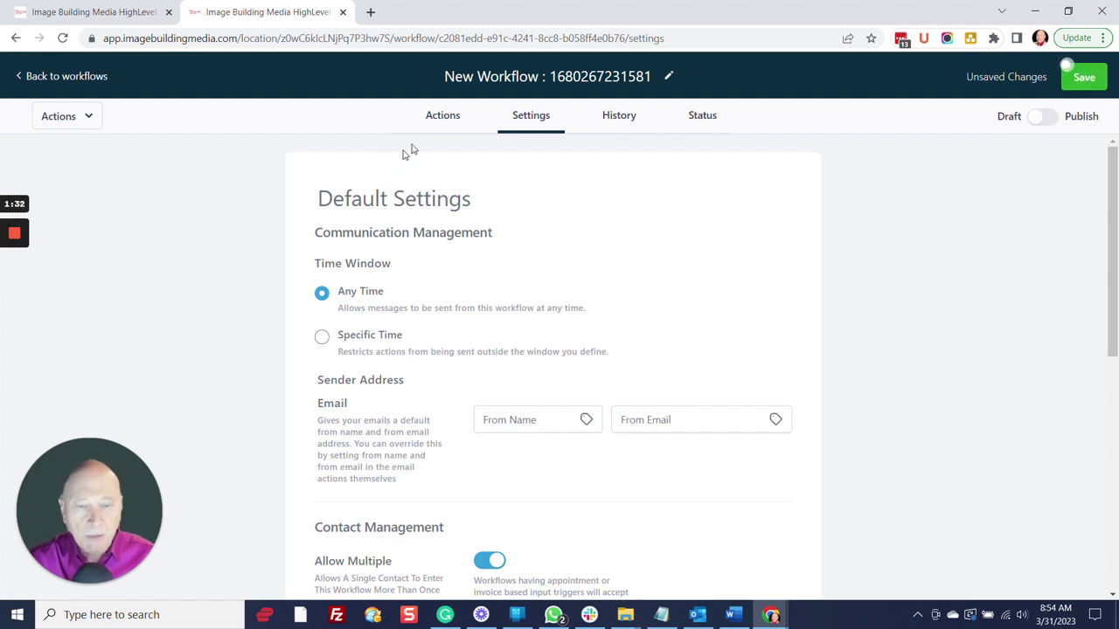
{"action": "left_click", "coordinate": [435, 122]}
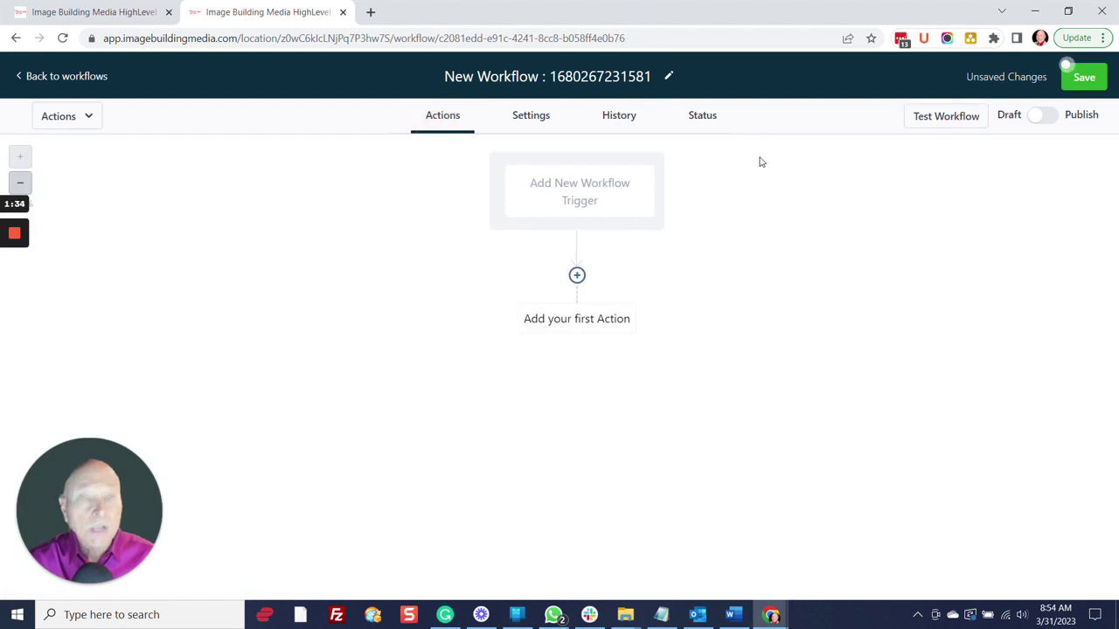
Step: Add a Form Submitted trigger to the workflow, found by searching 'for'
{"action": "left_click", "coordinate": [603, 200]}
{"action": "left_click", "coordinate": [868, 160]}
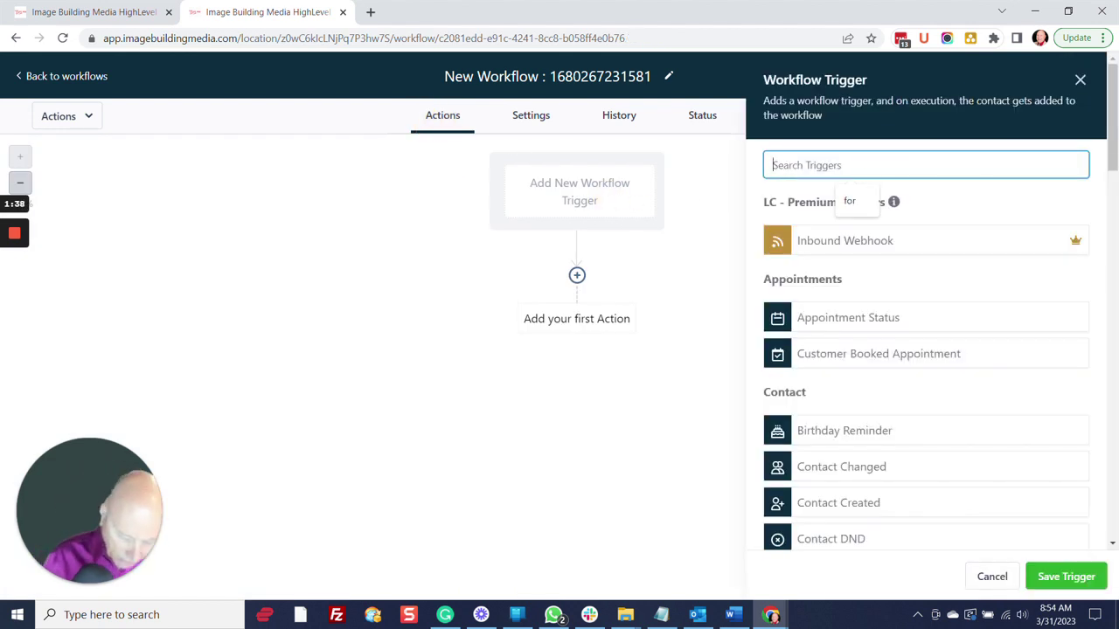
{"action": "type", "text": "for"}
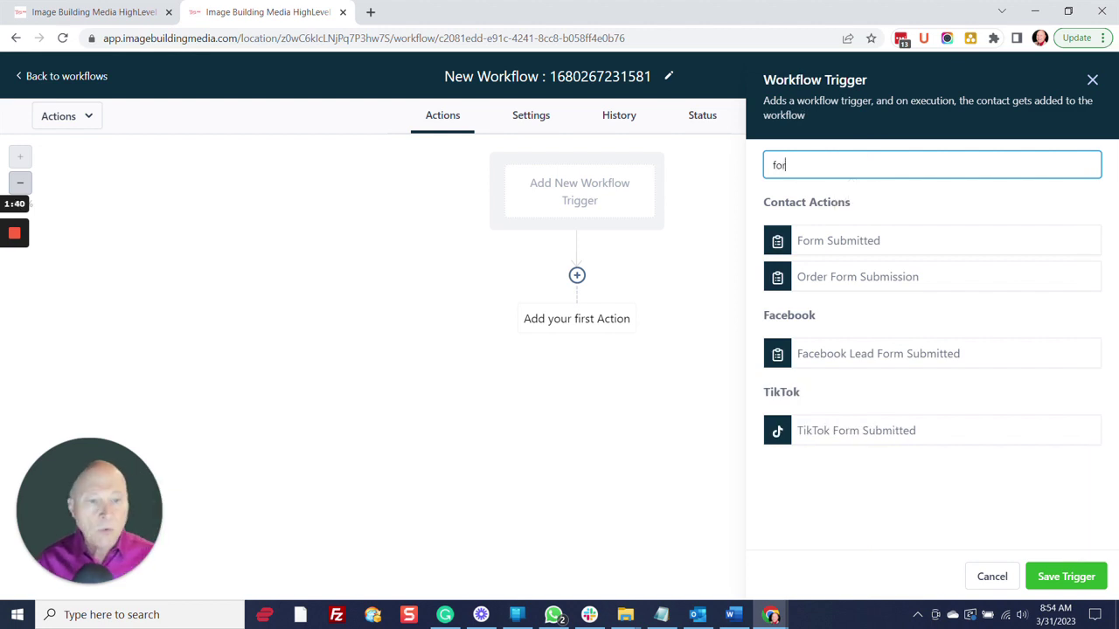
{"action": "left_click", "coordinate": [842, 241]}
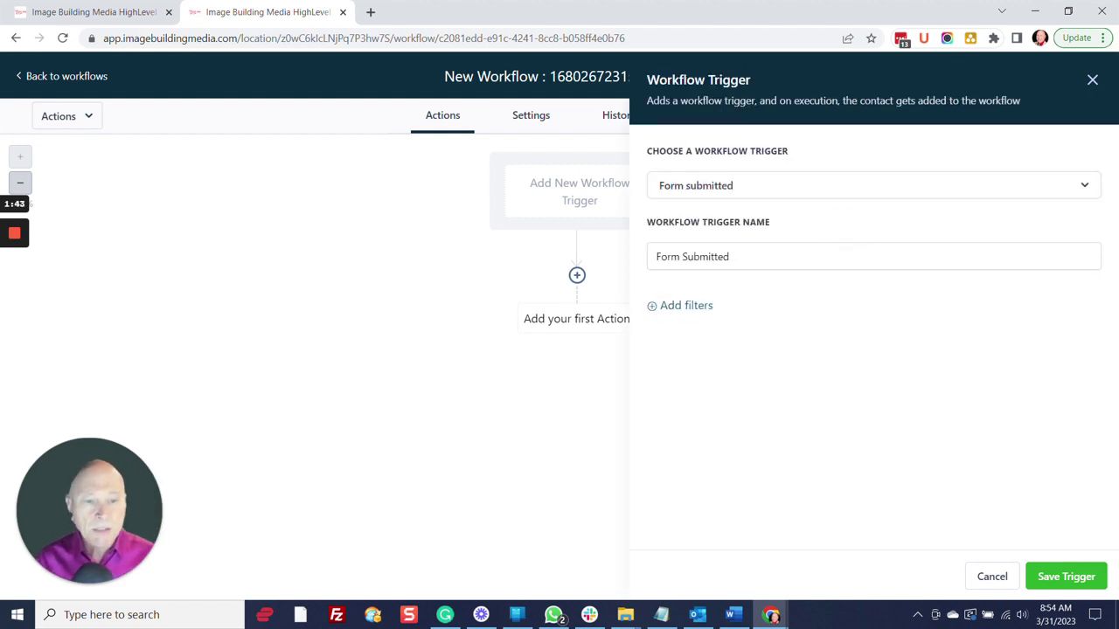
Step: Filter the trigger to 'Form is SB Contact Form' and save the trigger
{"action": "left_click", "coordinate": [708, 307]}
{"action": "left_click", "coordinate": [701, 322]}
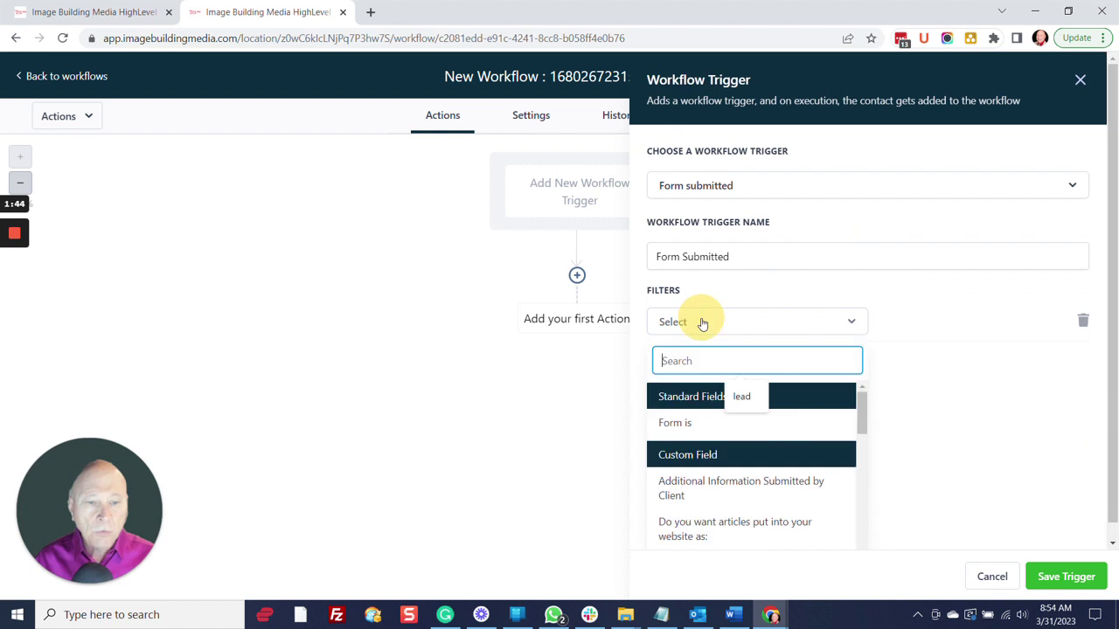
{"action": "left_click", "coordinate": [677, 423]}
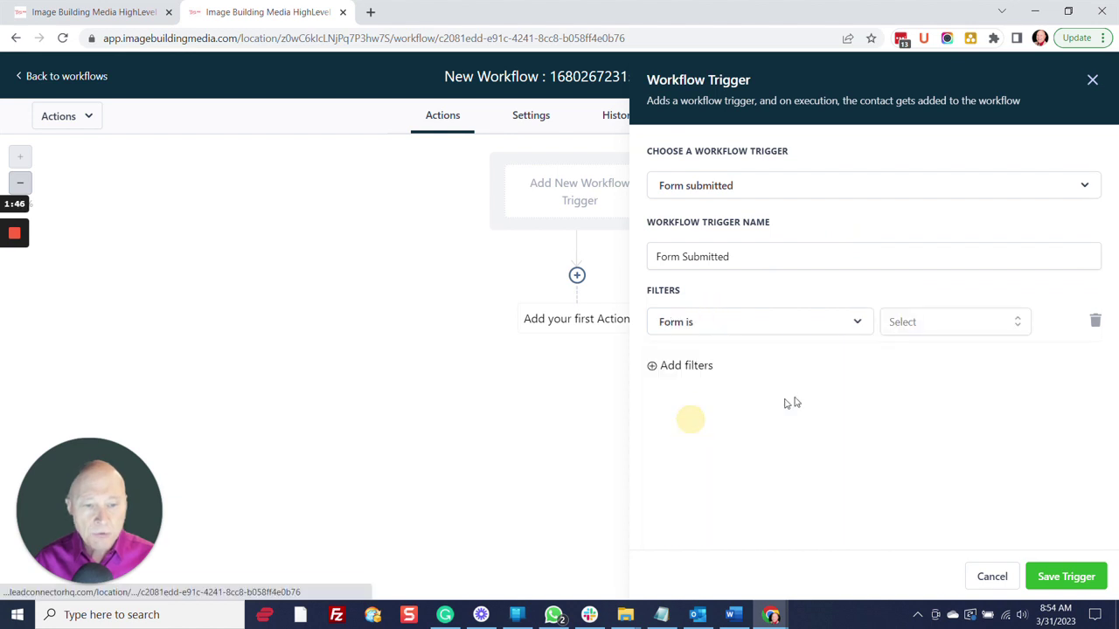
{"action": "left_click", "coordinate": [931, 325]}
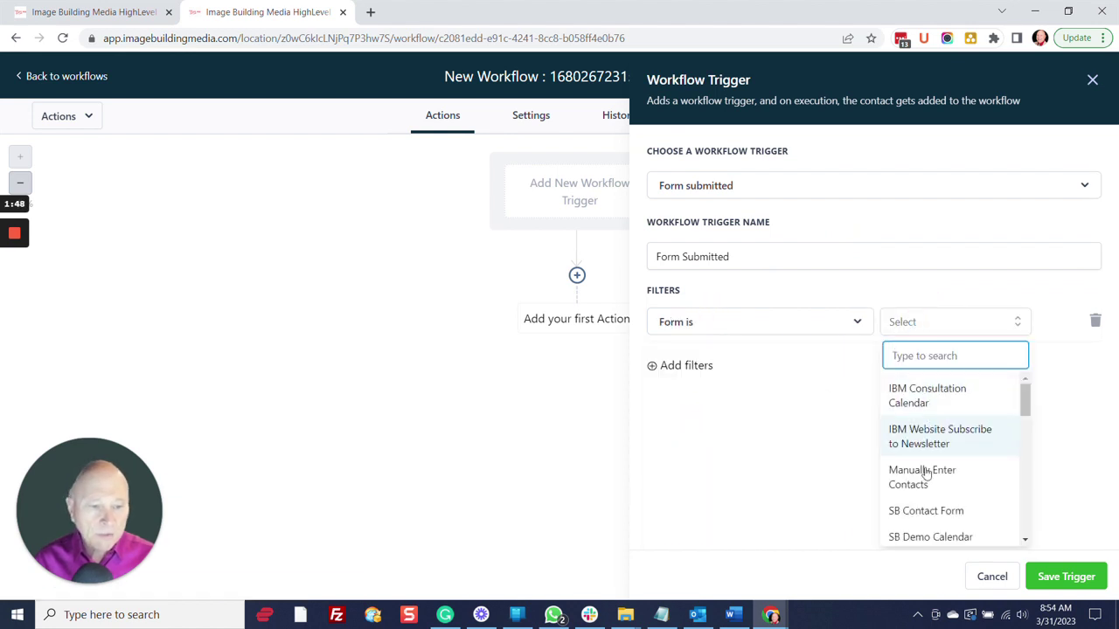
{"action": "left_click", "coordinate": [918, 511]}
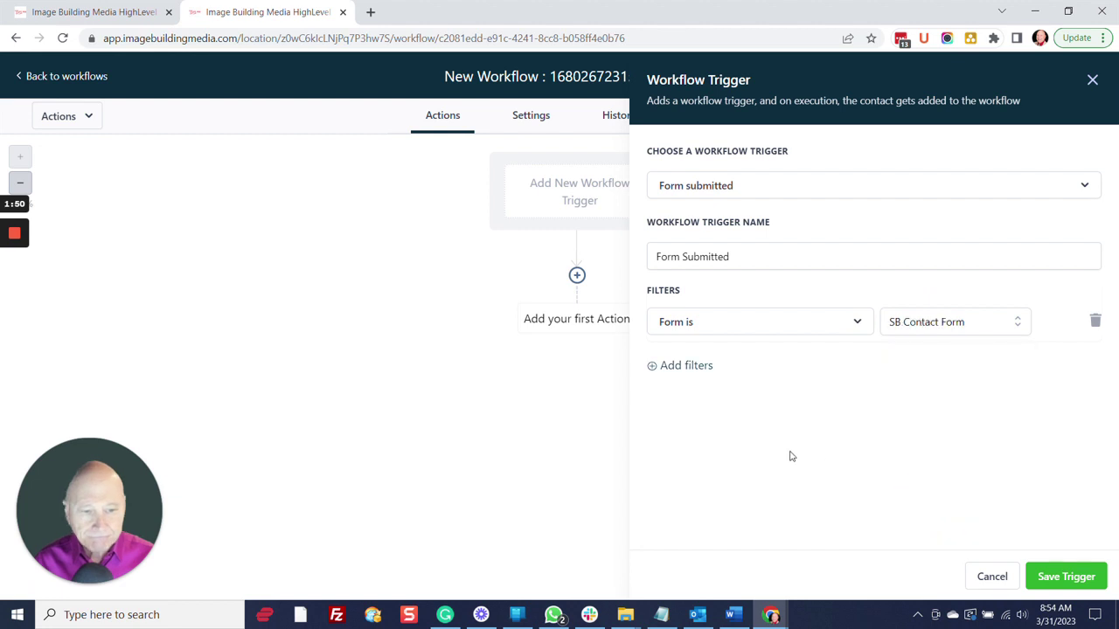
{"action": "left_click", "coordinate": [1068, 575]}
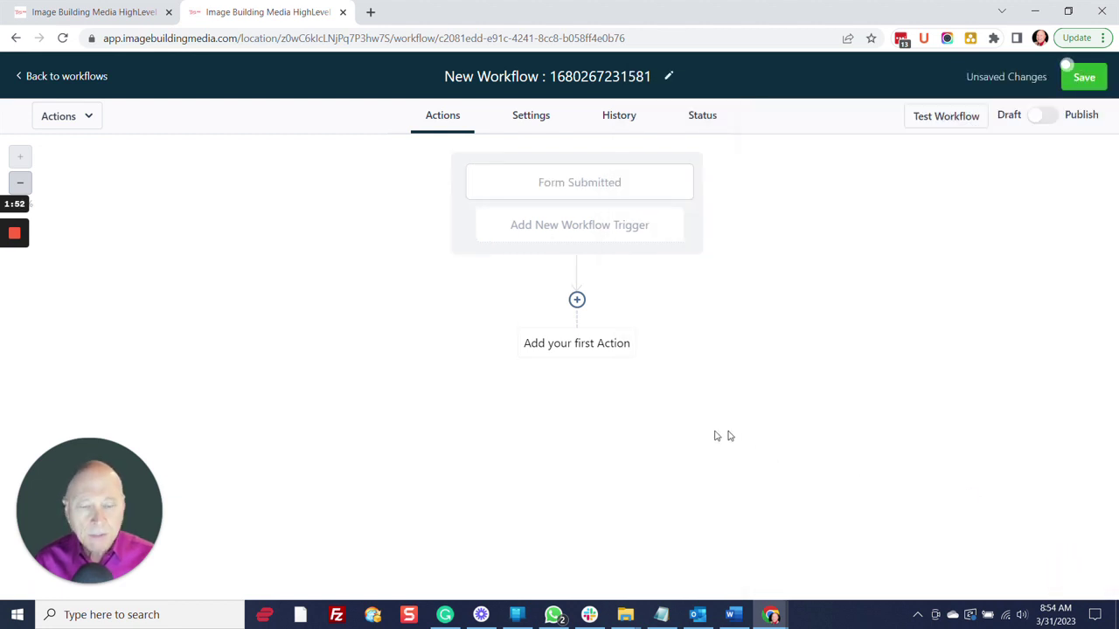
Step: Add an Add Contact Tag action with the tag 'active campaign client' and save it
{"action": "left_click", "coordinate": [577, 299]}
{"action": "left_click", "coordinate": [824, 152]}
{"action": "type", "text": "tag"}
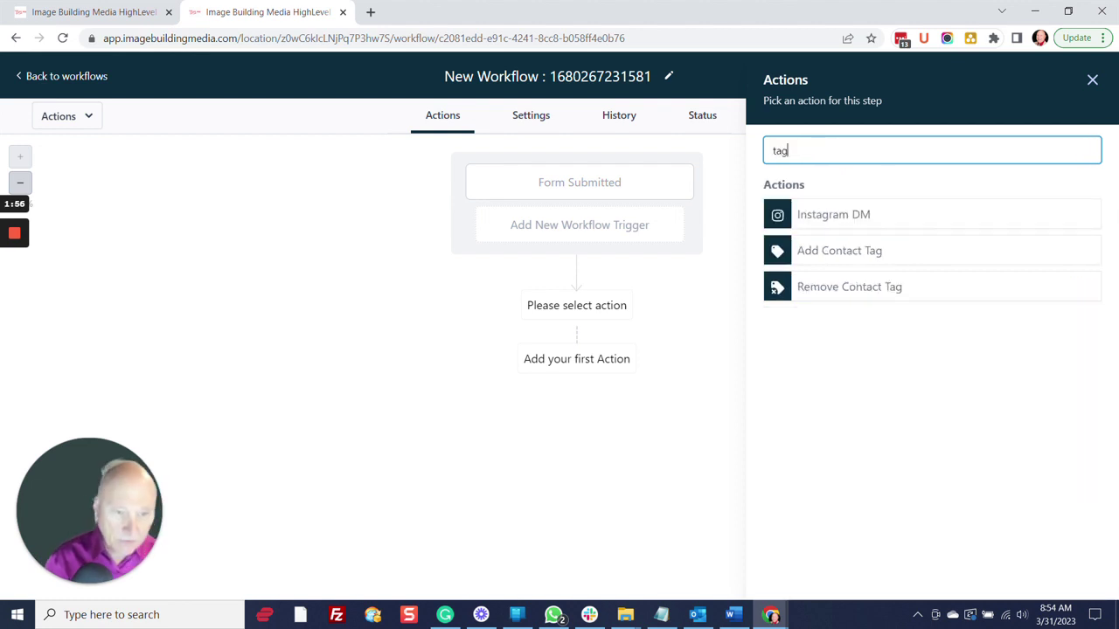
{"action": "left_click", "coordinate": [832, 251]}
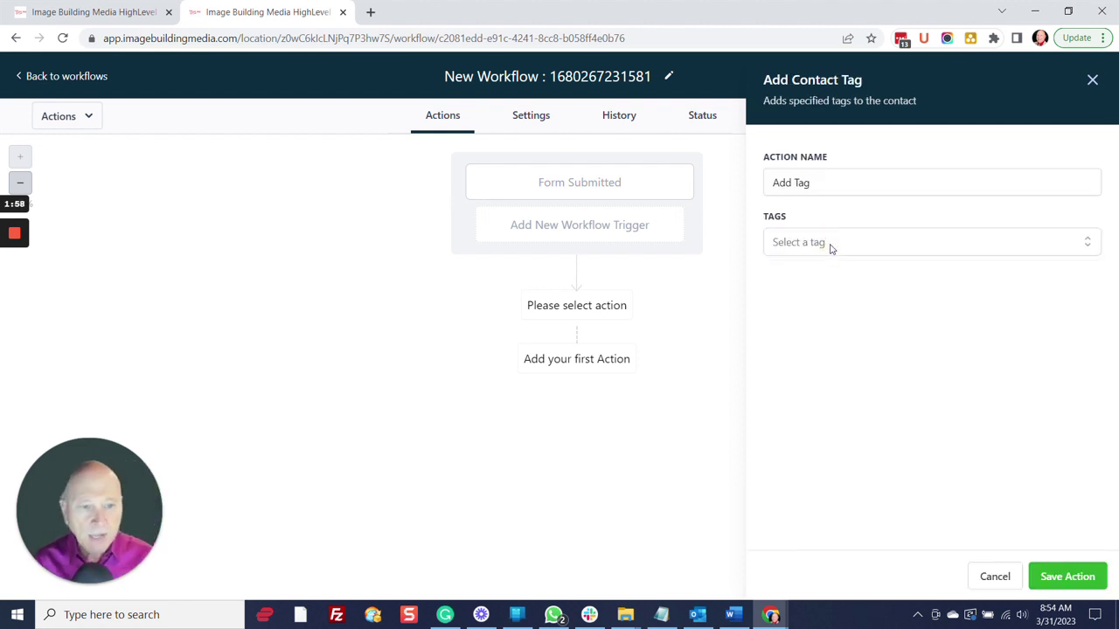
{"action": "left_click", "coordinate": [831, 249]}
{"action": "left_click", "coordinate": [824, 328]}
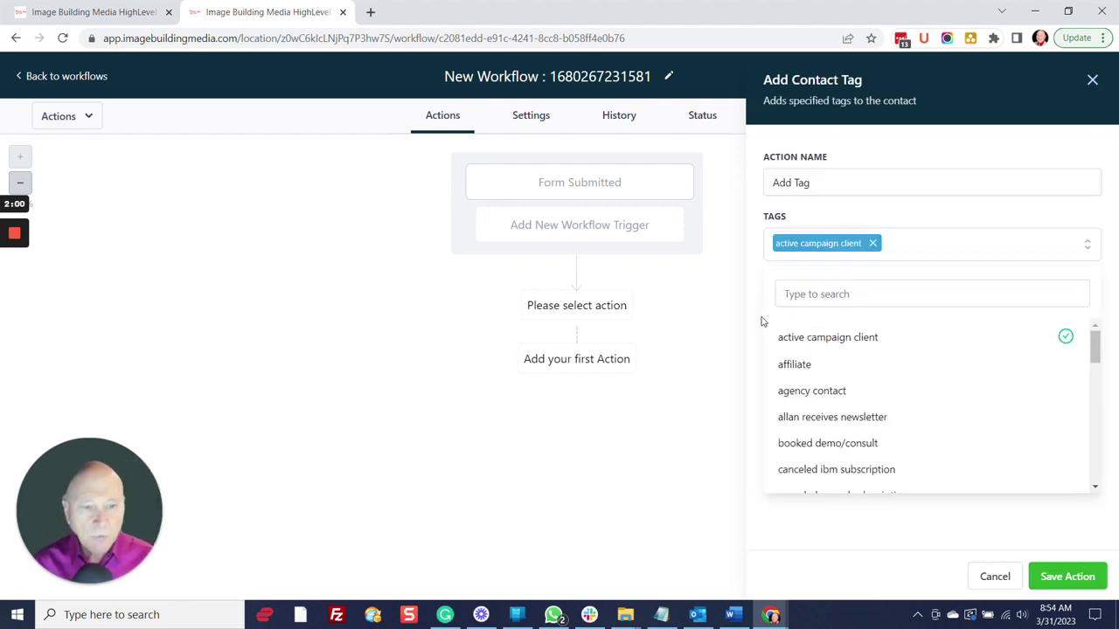
{"action": "left_click", "coordinate": [1067, 577]}
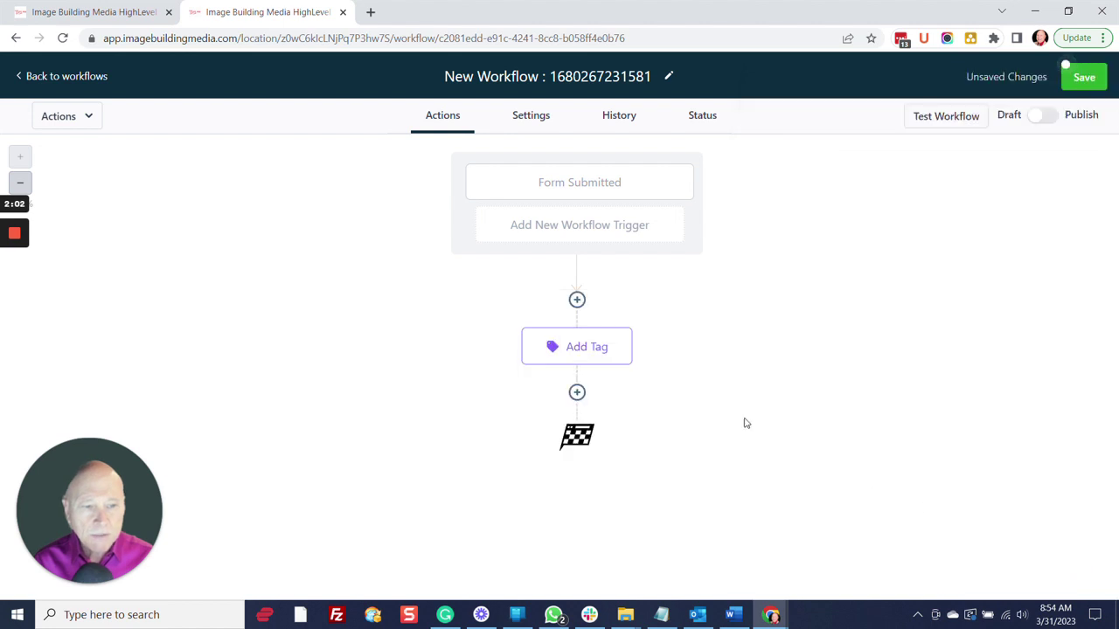
Step: Edit the Add Tag action again, removing and re-adding the 'active campaign client' tag, then save
{"action": "left_click", "coordinate": [612, 360]}
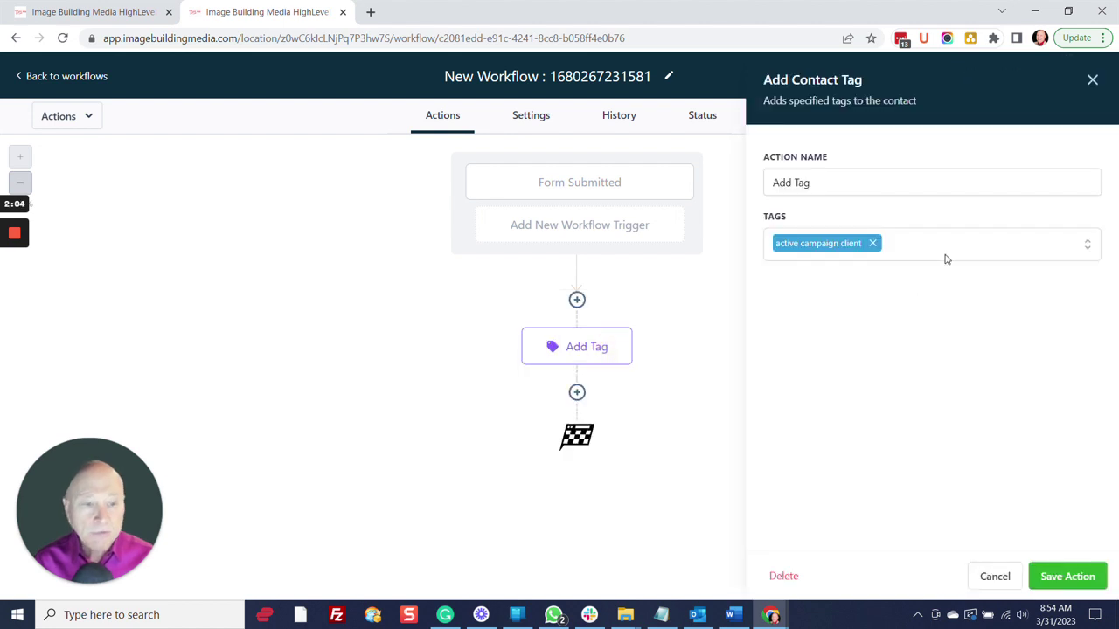
{"action": "left_click", "coordinate": [872, 243]}
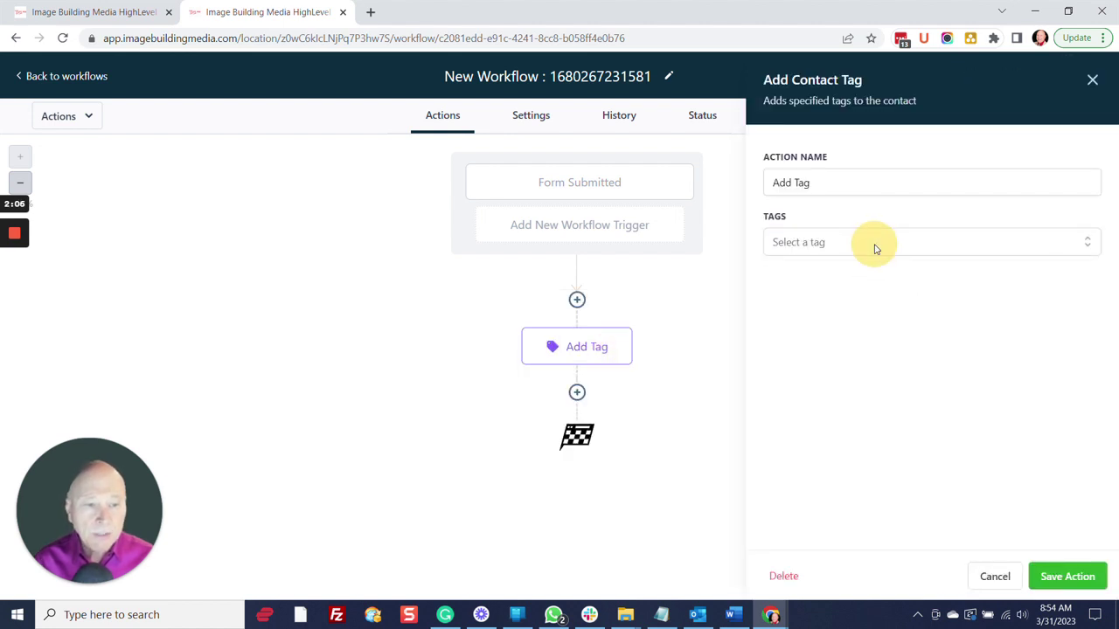
{"action": "left_click", "coordinate": [824, 253]}
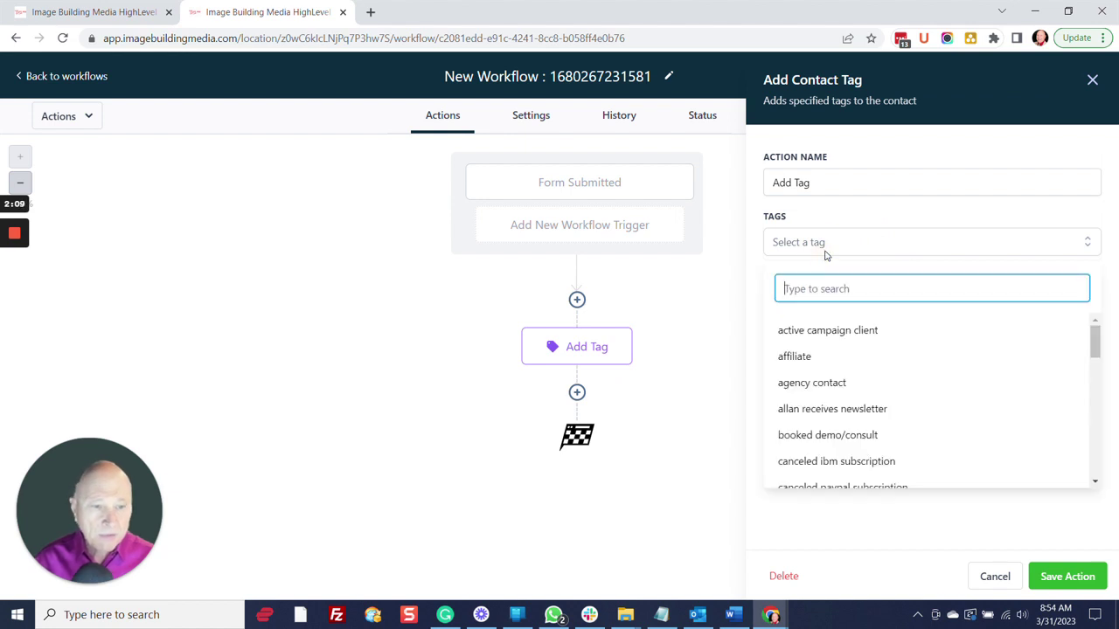
{"action": "type", "text": "tag"}
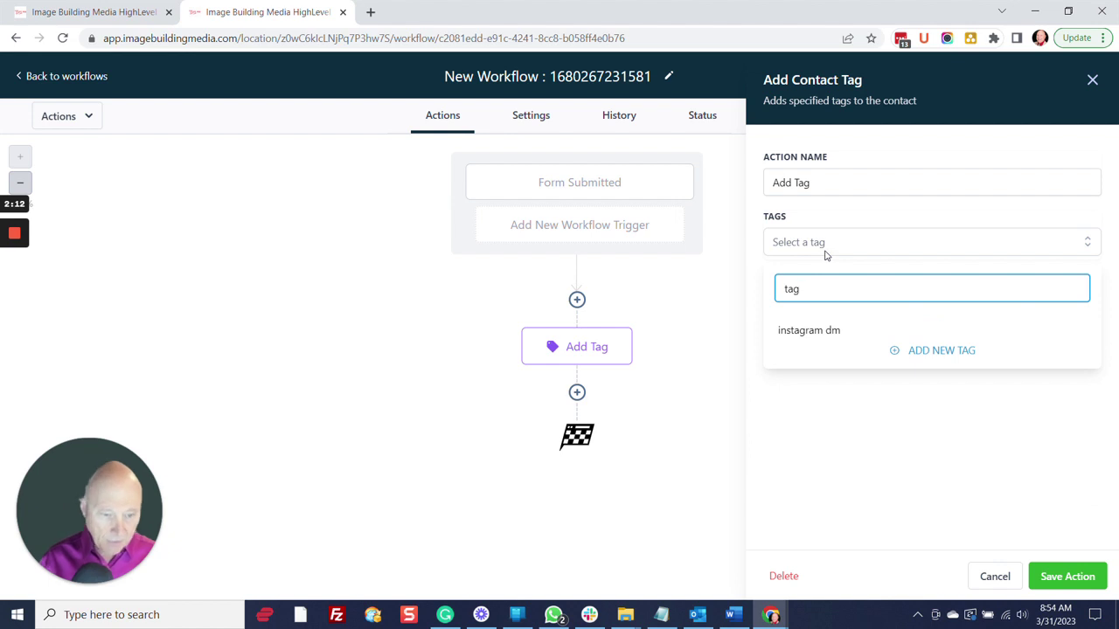
{"action": "type", "text": "vmn"}
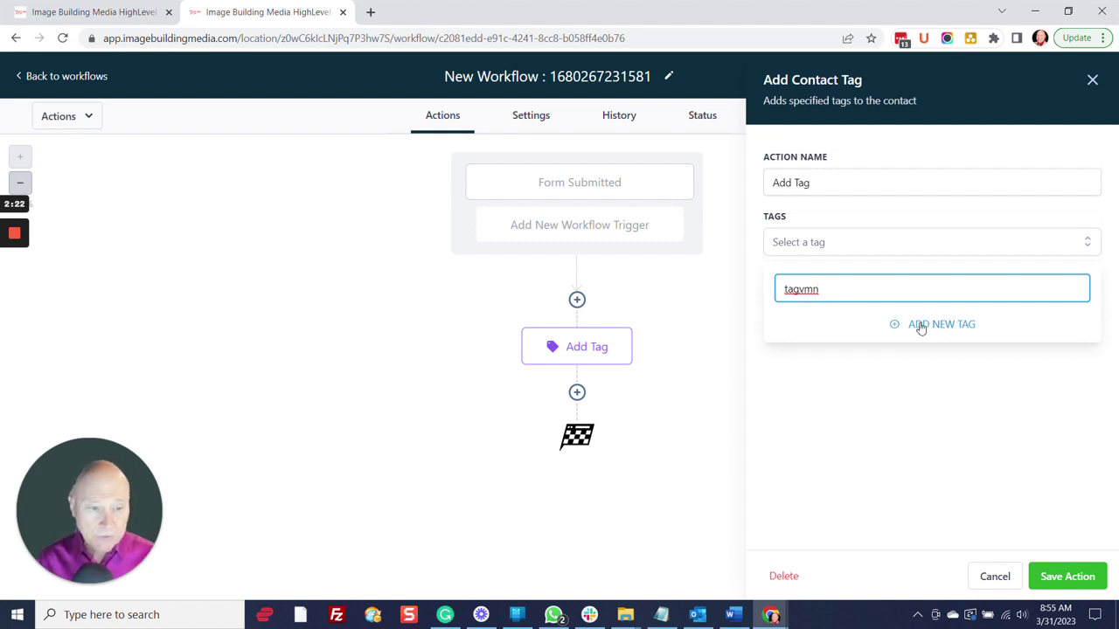
{"action": "left_click", "coordinate": [836, 295]}
{"action": "left_click", "coordinate": [726, 317]}
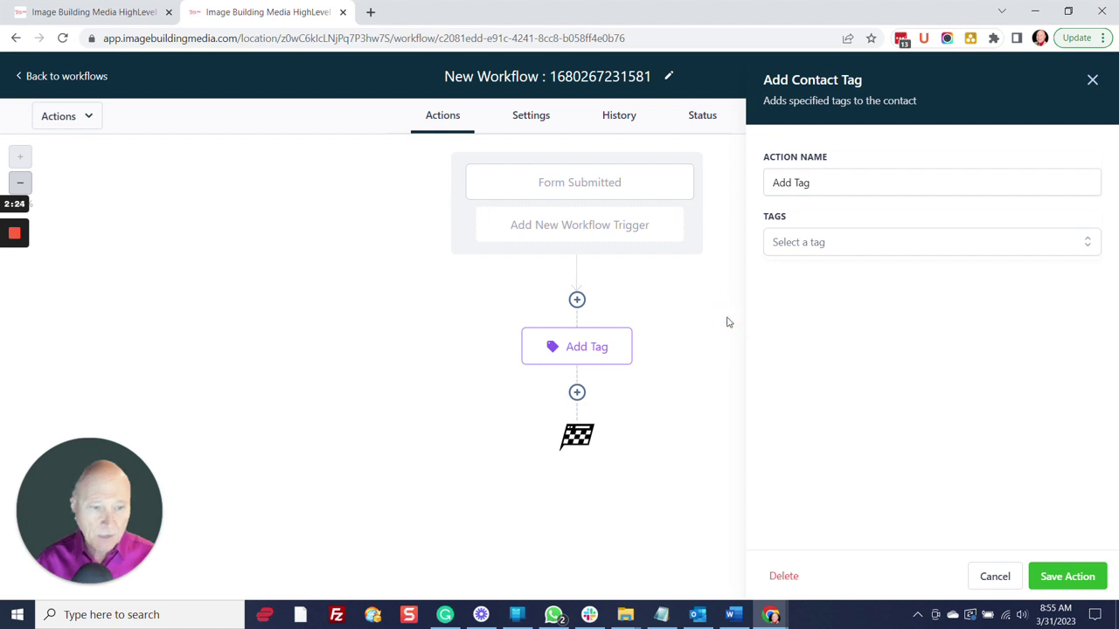
{"action": "left_click", "coordinate": [821, 255]}
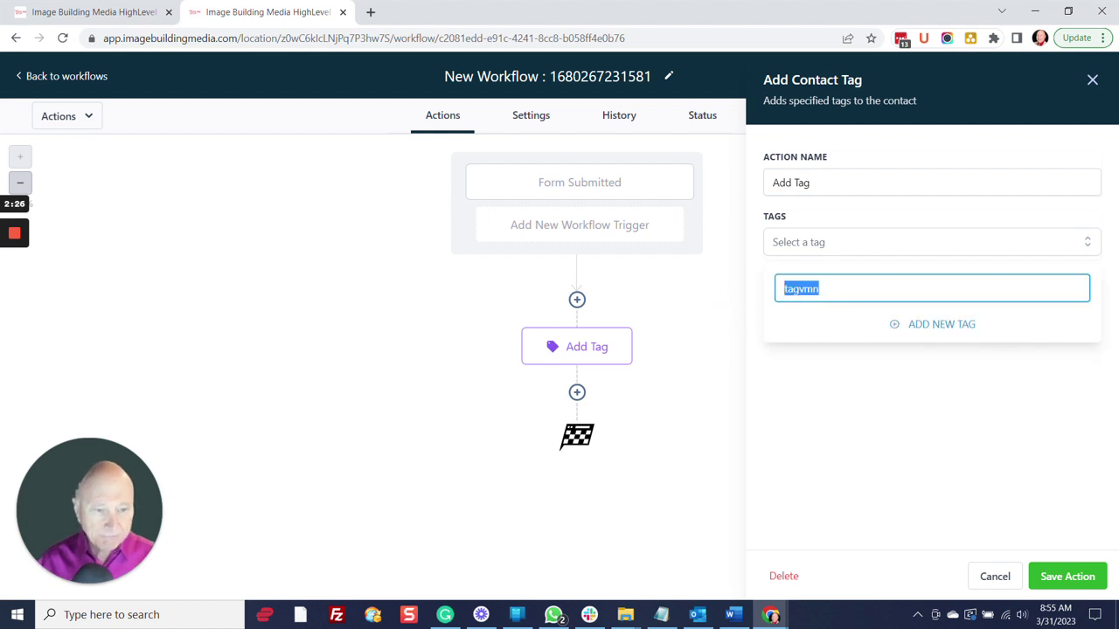
{"action": "key", "text": "BackSpace"}
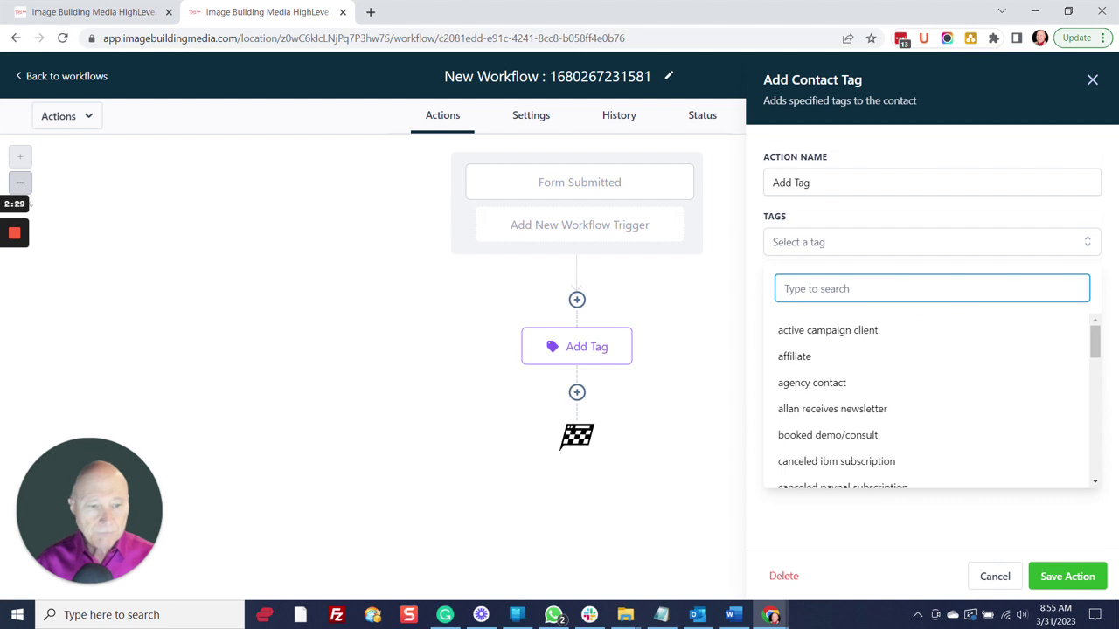
{"action": "left_click", "coordinate": [826, 339]}
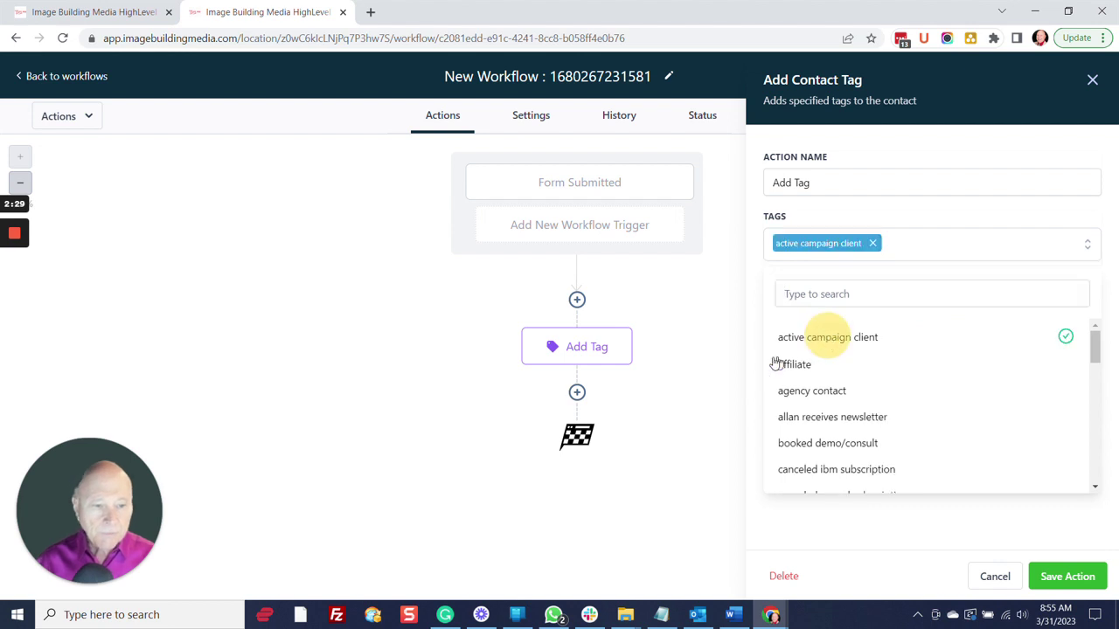
{"action": "left_click", "coordinate": [1057, 576]}
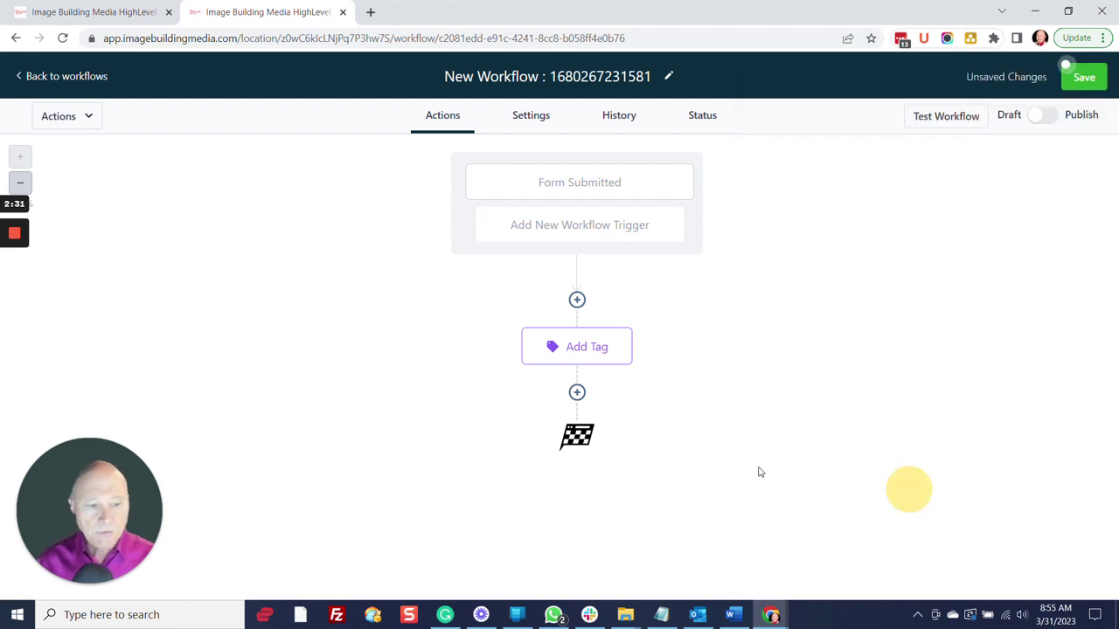
Step: Add a Send Email action after Add Tag and go through its sender name, sender email and subject fields
{"action": "left_click", "coordinate": [576, 391]}
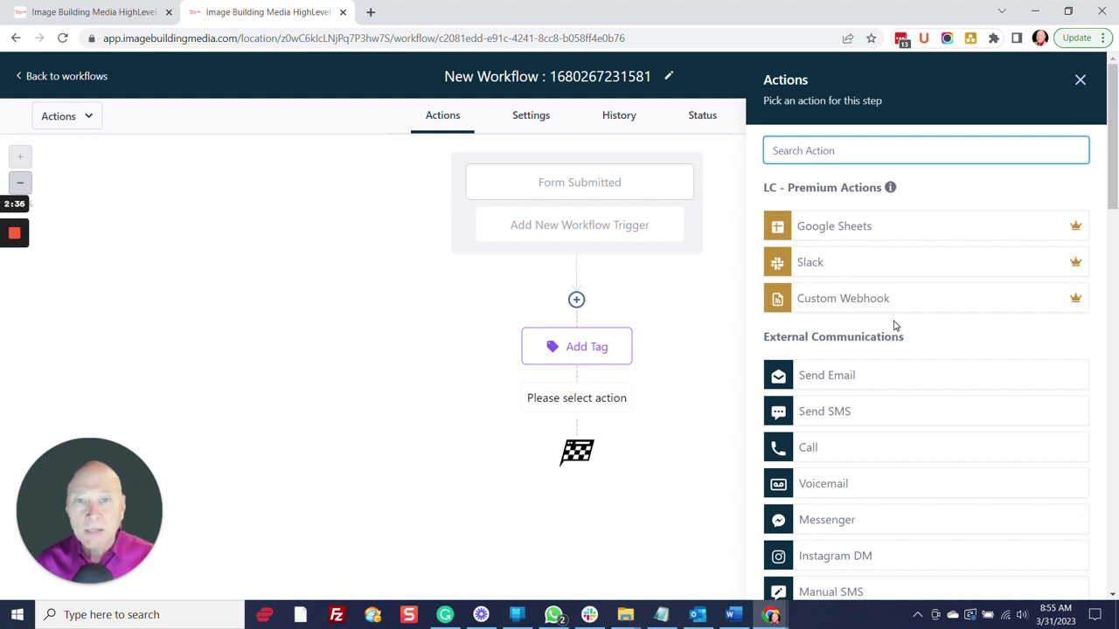
{"action": "left_click", "coordinate": [846, 379]}
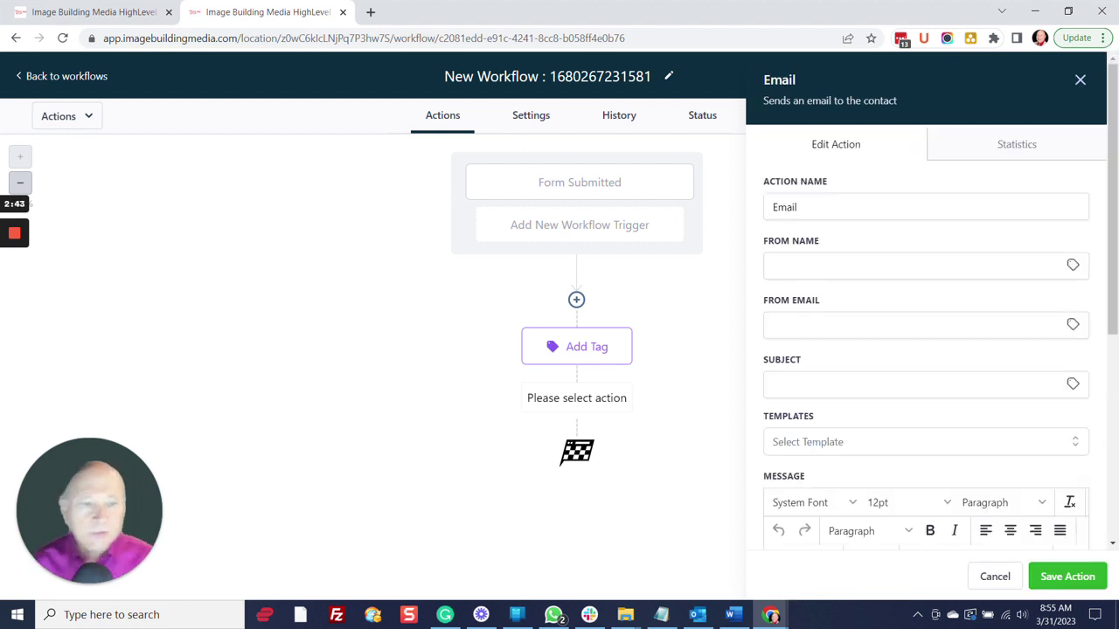
{"action": "left_click", "coordinate": [791, 264]}
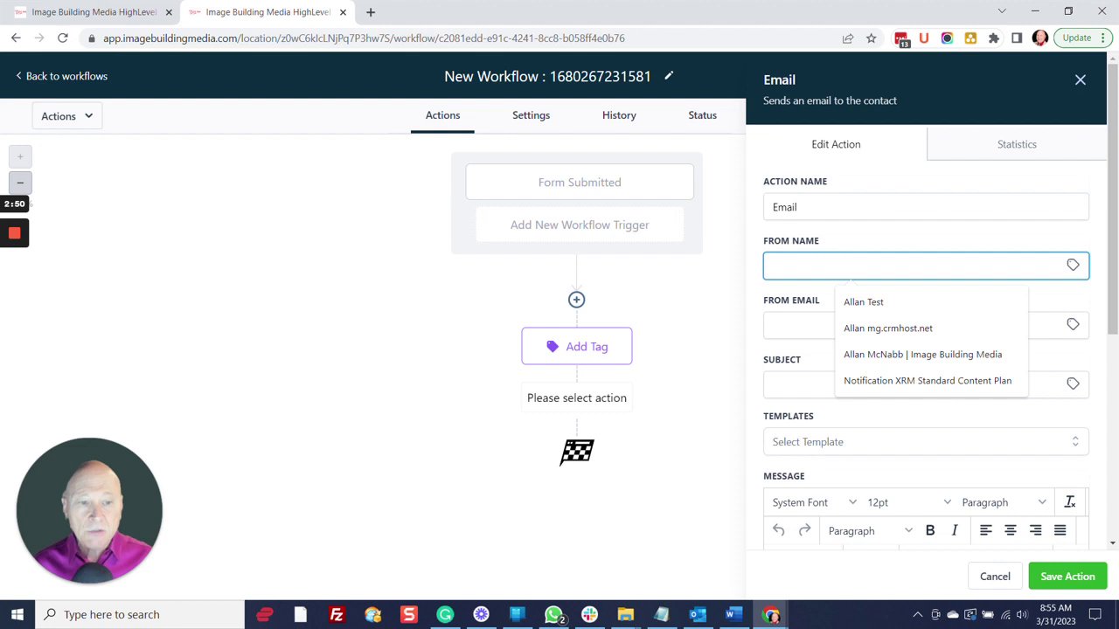
{"action": "left_click", "coordinate": [791, 325]}
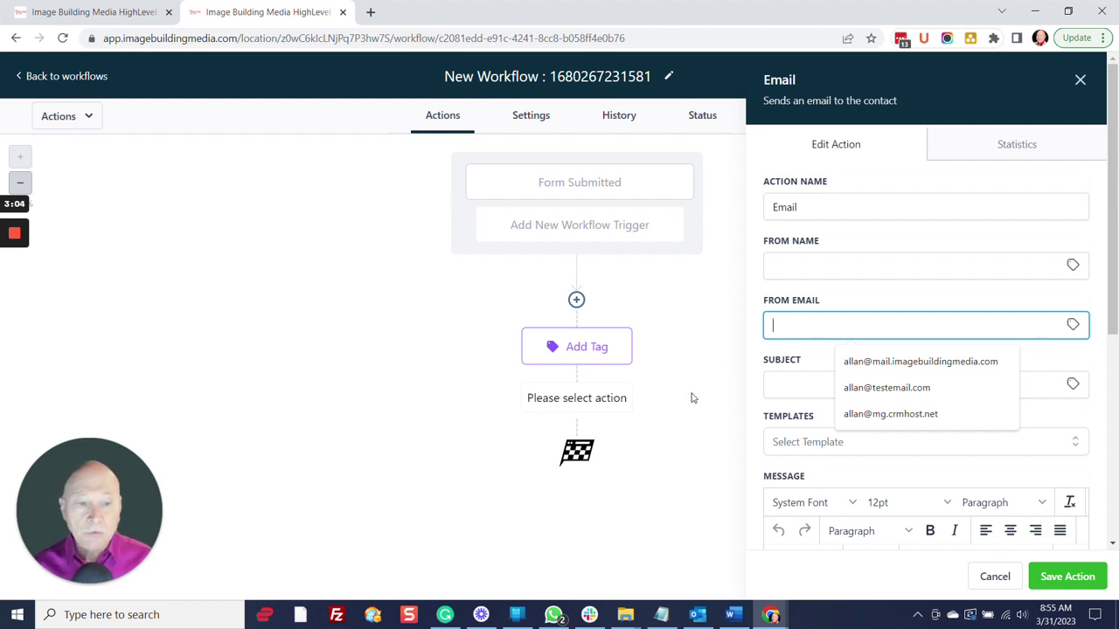
{"action": "left_click", "coordinate": [783, 389]}
Step: Look over the email's Templates list and message body without choosing a template
{"action": "scroll", "coordinate": [787, 385], "scroll_direction": "down", "scroll_amount": 3}
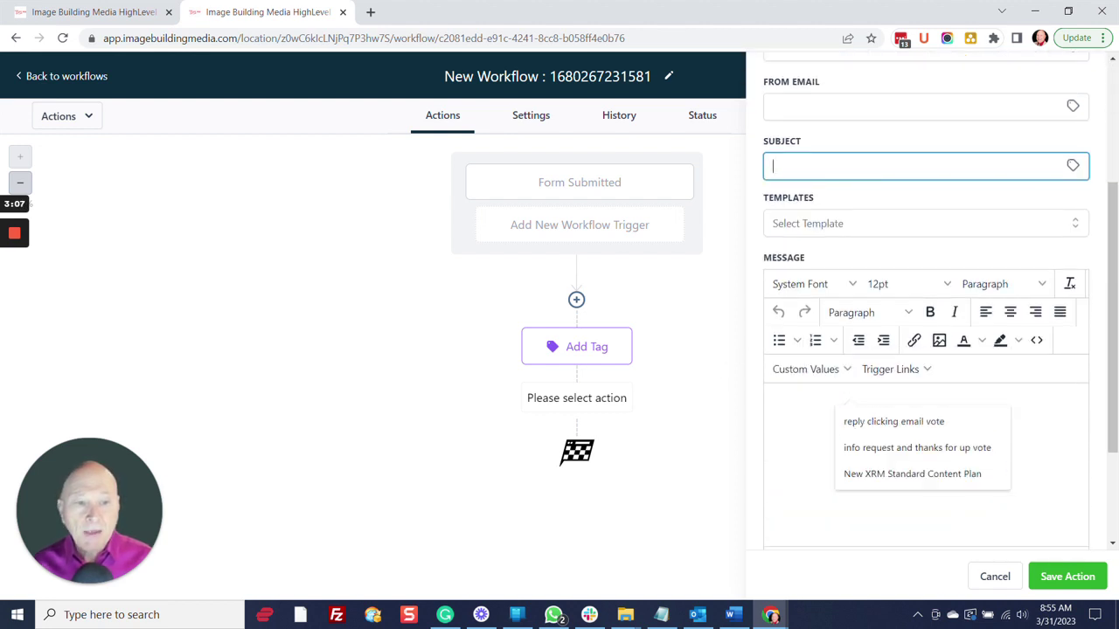
{"action": "left_click", "coordinate": [863, 225]}
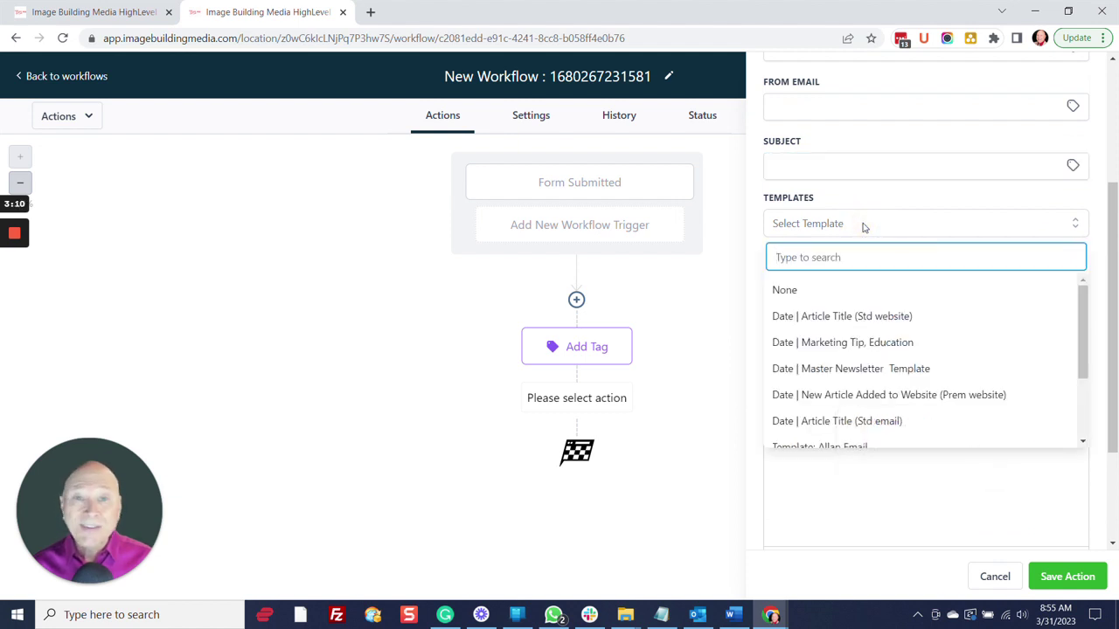
{"action": "left_click", "coordinate": [757, 241]}
{"action": "left_click", "coordinate": [841, 409]}
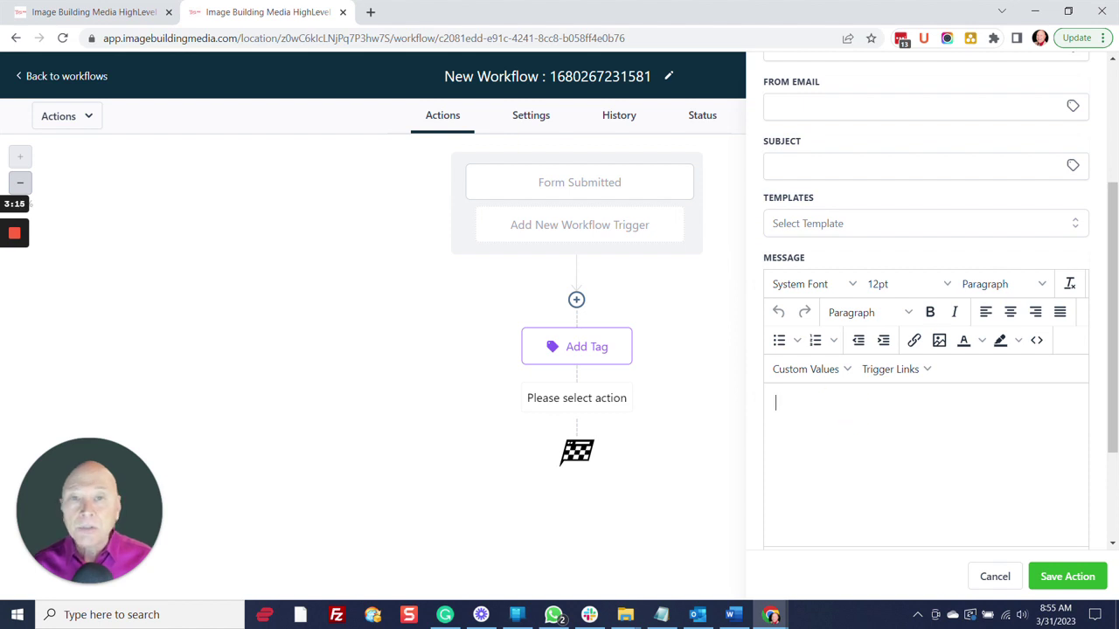
{"action": "scroll", "coordinate": [844, 410], "scroll_direction": "down", "scroll_amount": 2}
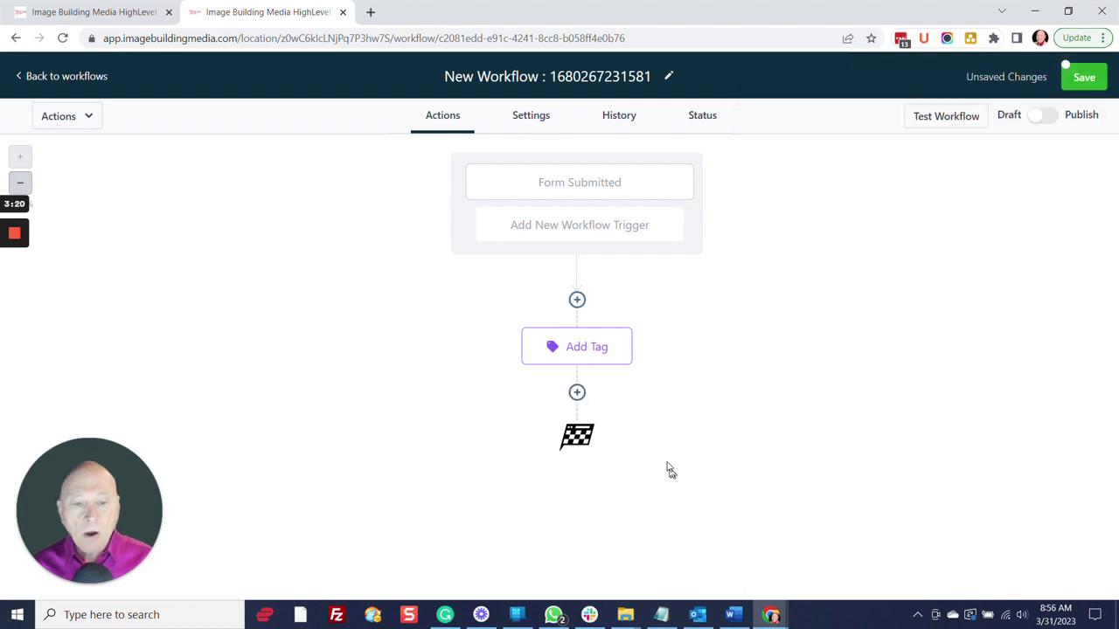
Step: Add a Send Internal Notification action after Add Tag, found by searching 'no'
{"action": "left_click", "coordinate": [576, 393]}
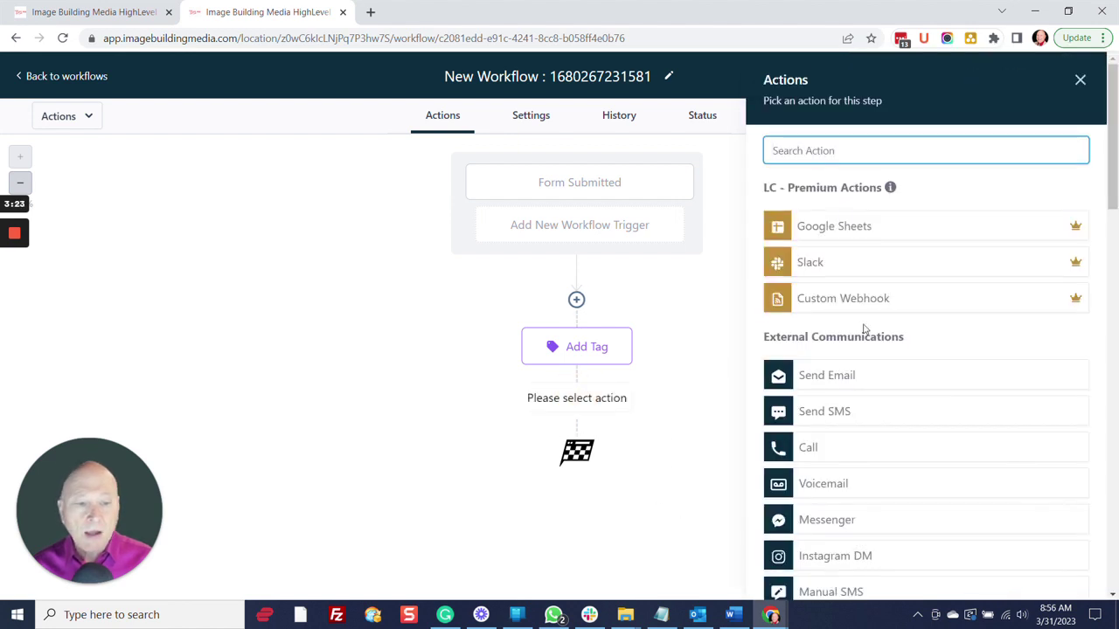
{"action": "scroll", "coordinate": [864, 330], "scroll_direction": "down", "scroll_amount": 3}
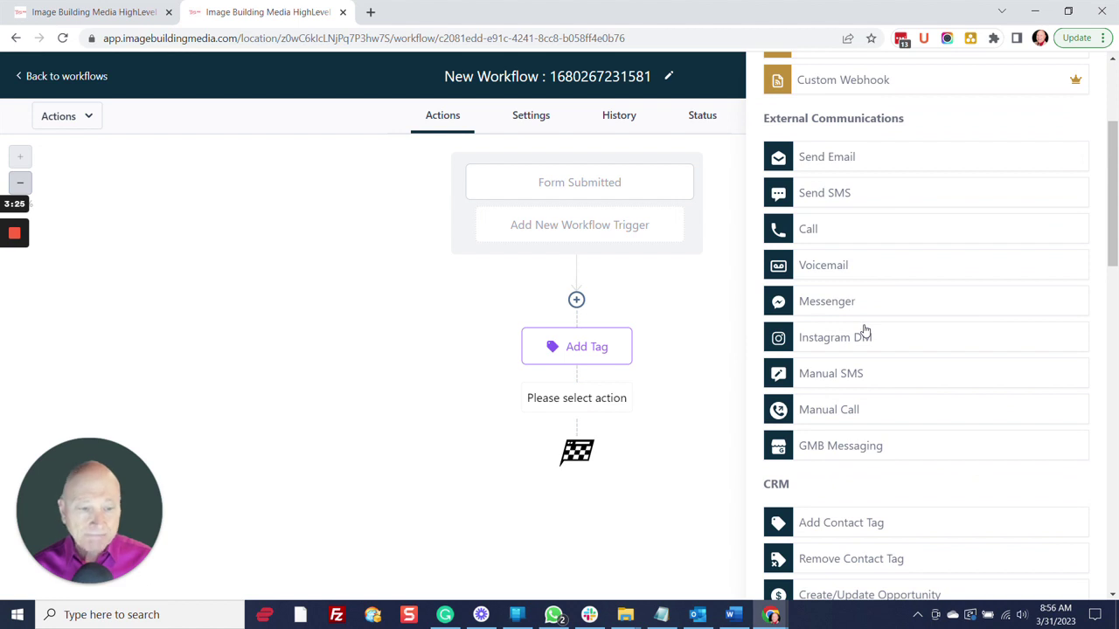
{"action": "scroll", "coordinate": [861, 330], "scroll_direction": "up", "scroll_amount": 3}
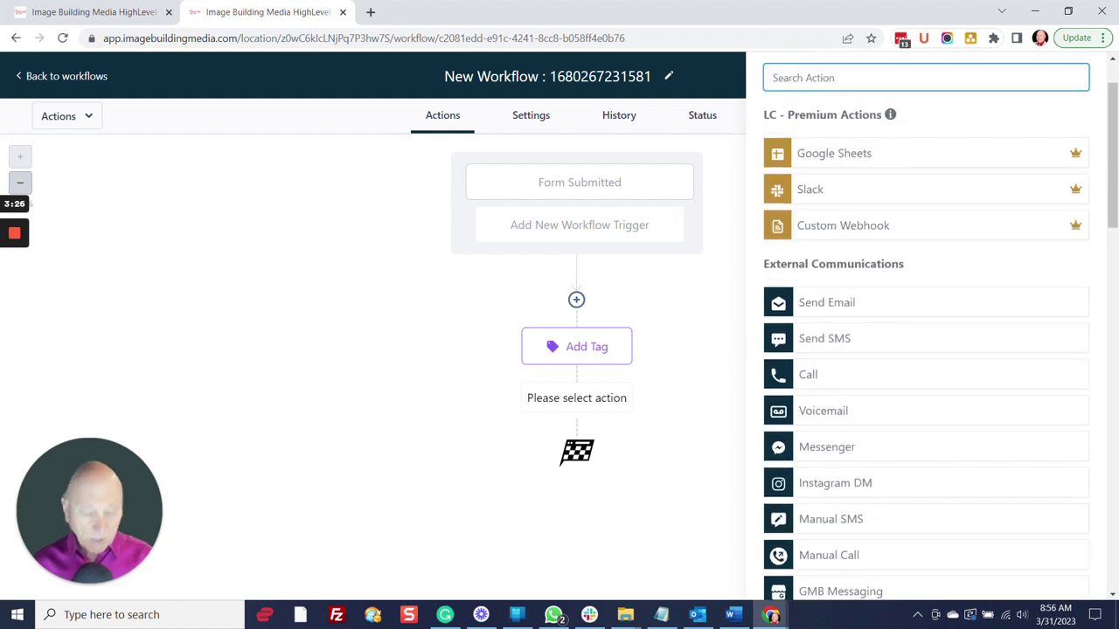
{"action": "left_click", "coordinate": [851, 83]}
{"action": "type", "text": "no"}
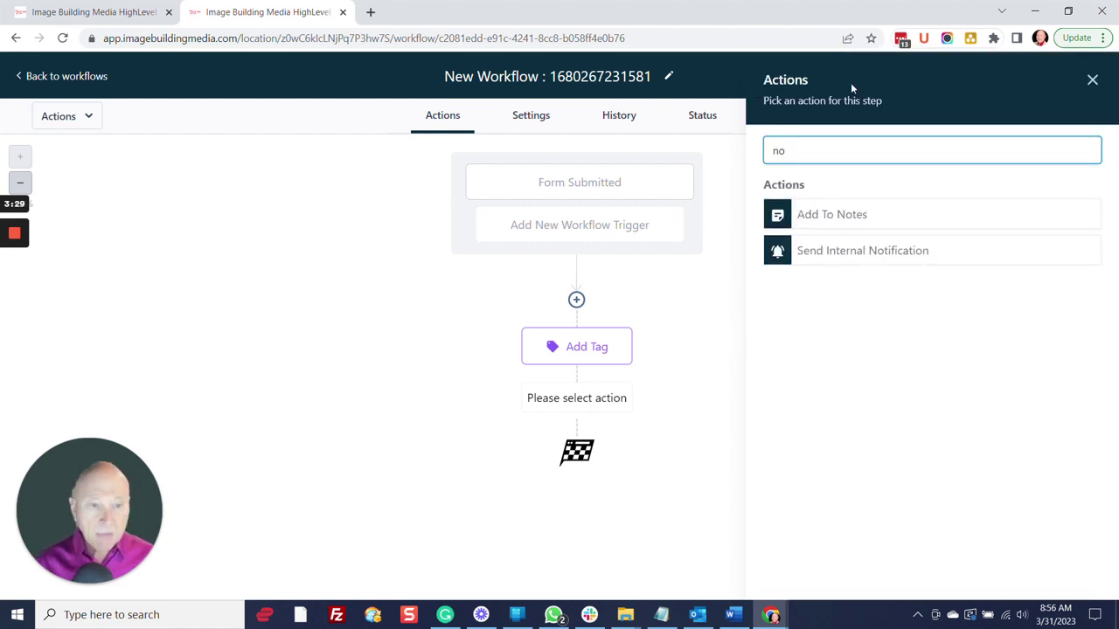
{"action": "left_click", "coordinate": [860, 253]}
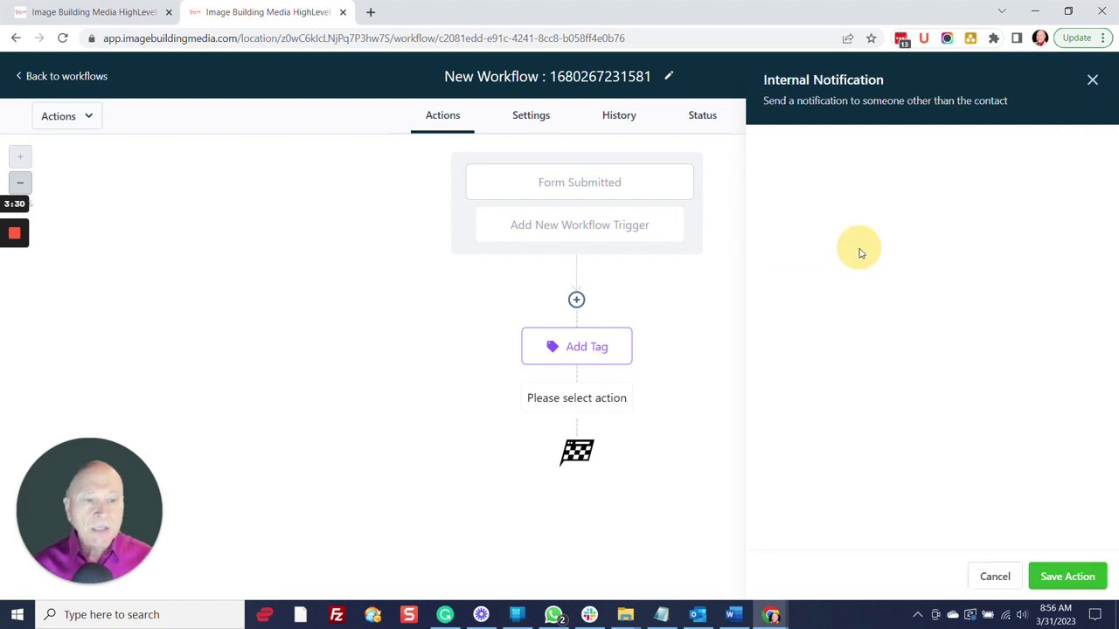
Step: Set the notification type to Email and review the sender name, sender email and recipient user type options
{"action": "left_click", "coordinate": [857, 250]}
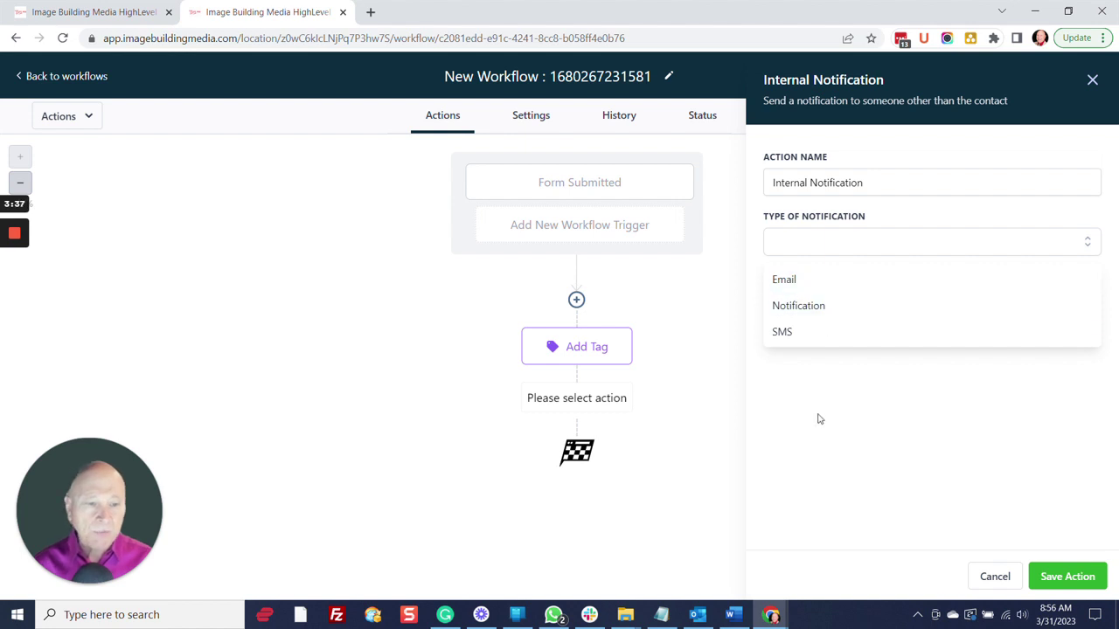
{"action": "left_click", "coordinate": [794, 281]}
{"action": "left_click", "coordinate": [789, 328]}
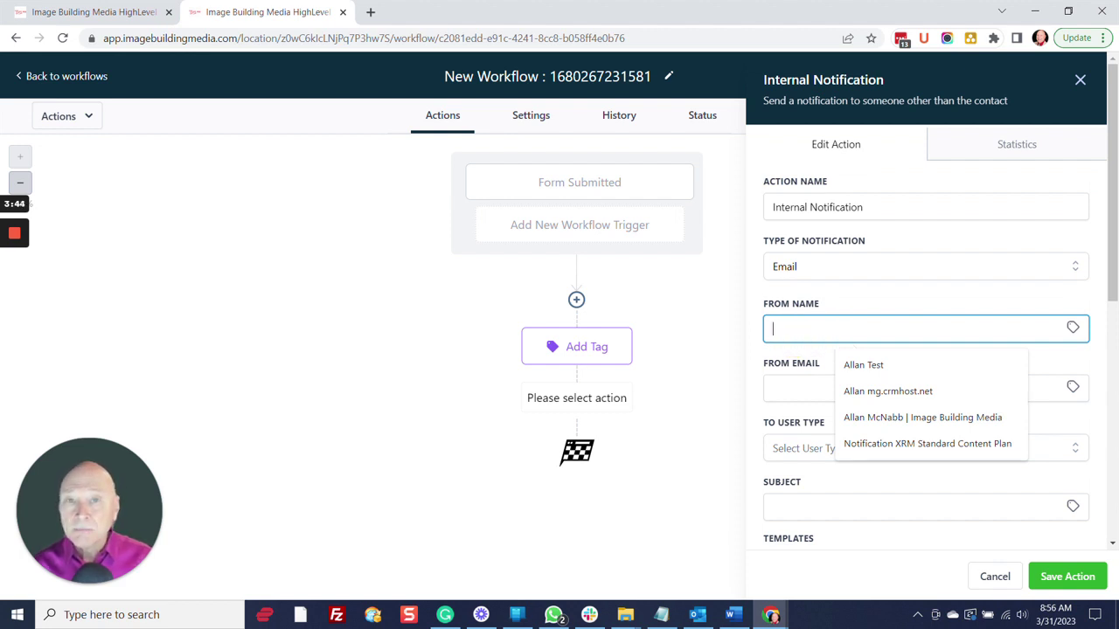
{"action": "scroll", "coordinate": [927, 349], "scroll_direction": "down", "scroll_amount": 1}
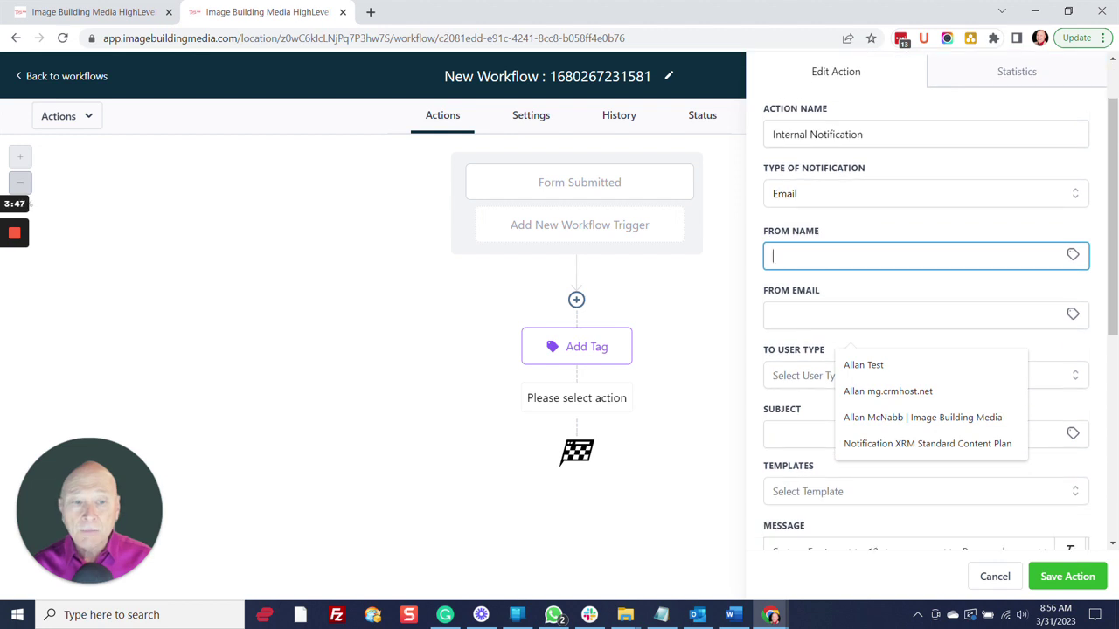
{"action": "left_click", "coordinate": [918, 315]}
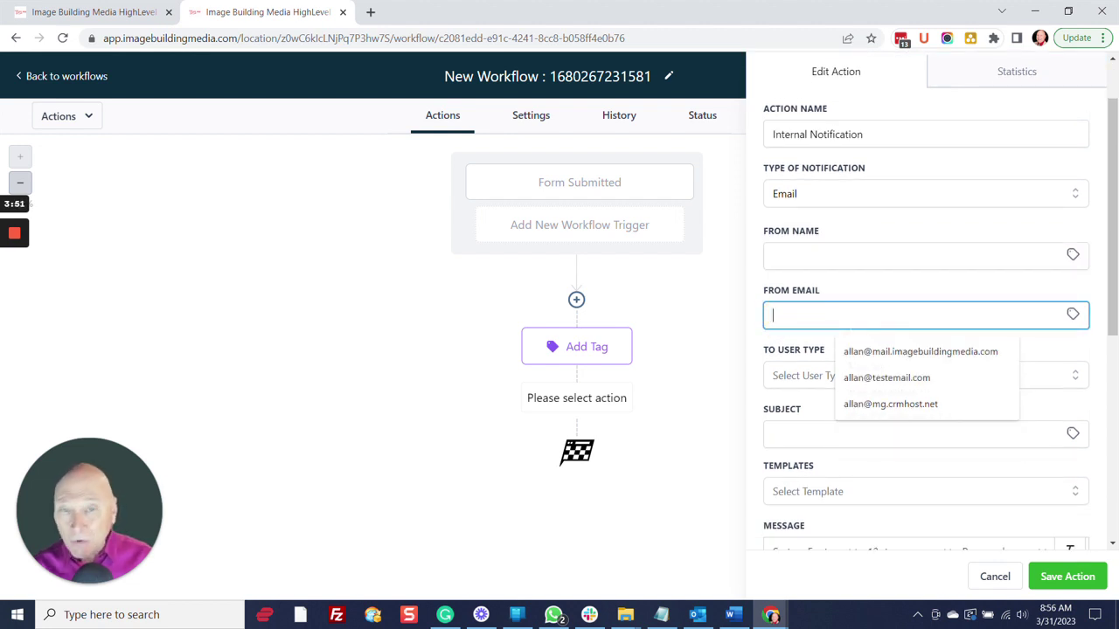
{"action": "scroll", "coordinate": [927, 349], "scroll_direction": "down", "scroll_amount": 1}
{"action": "left_click", "coordinate": [786, 307]}
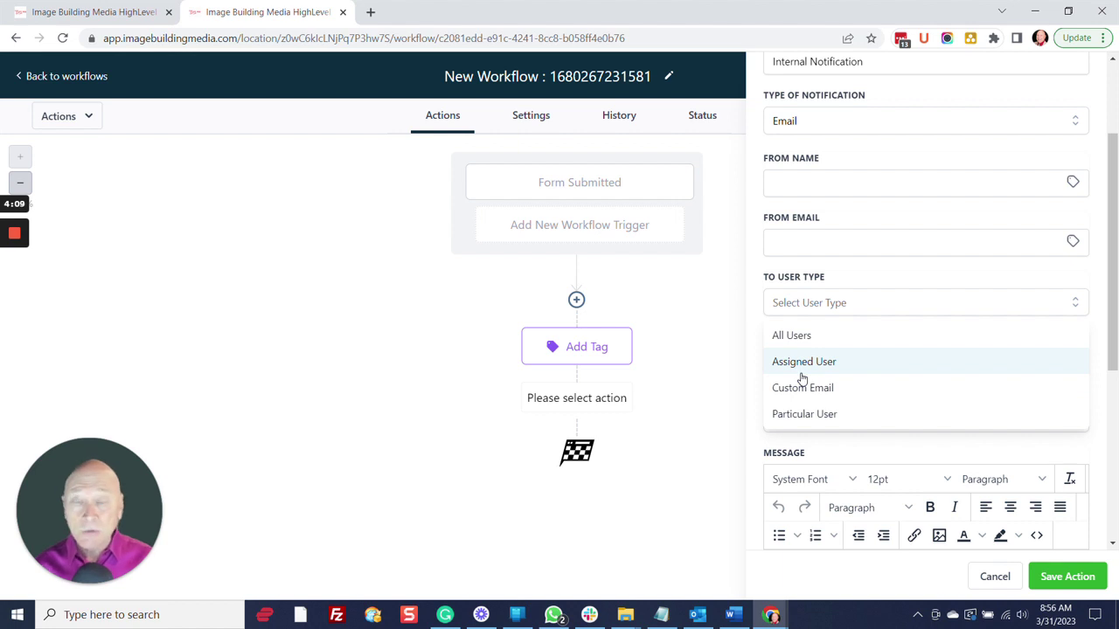
Step: Send the notification to a Particular User and select the recipient user
{"action": "left_click", "coordinate": [830, 415]}
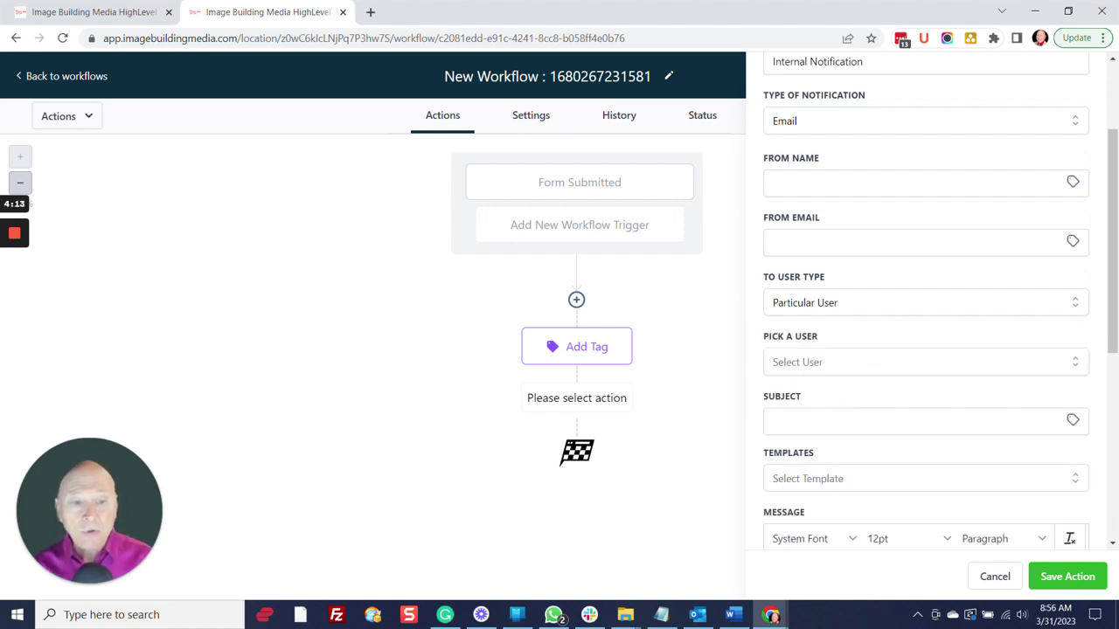
{"action": "left_click", "coordinate": [821, 367]}
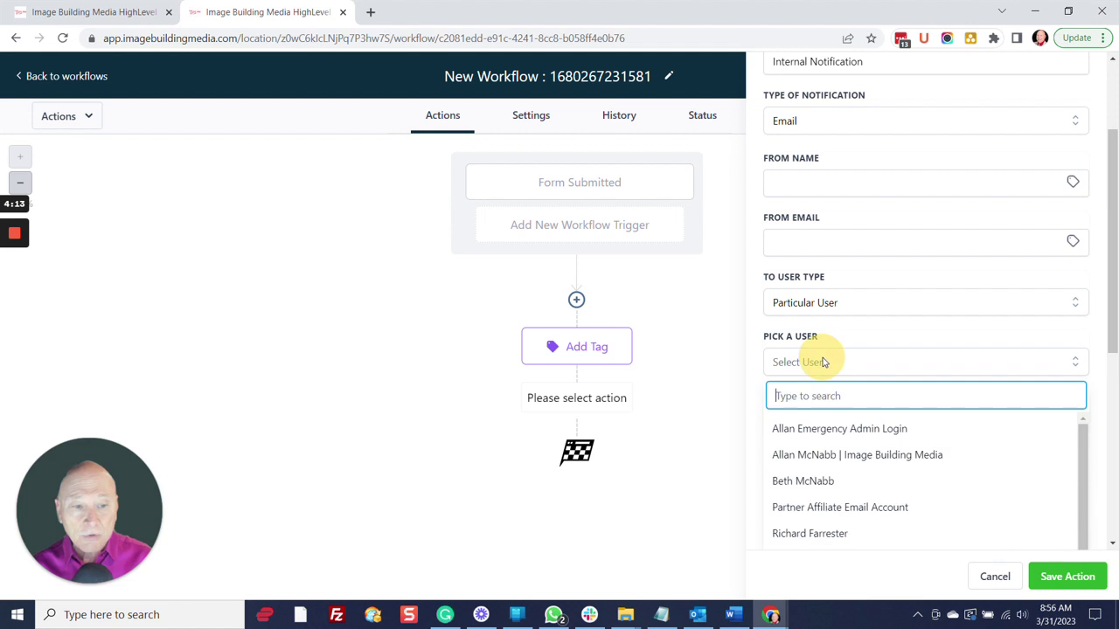
{"action": "left_click", "coordinate": [825, 427]}
Step: Look over the notification subject, templates and message, then cancel the Internal Notification setup
{"action": "left_click", "coordinate": [777, 420]}
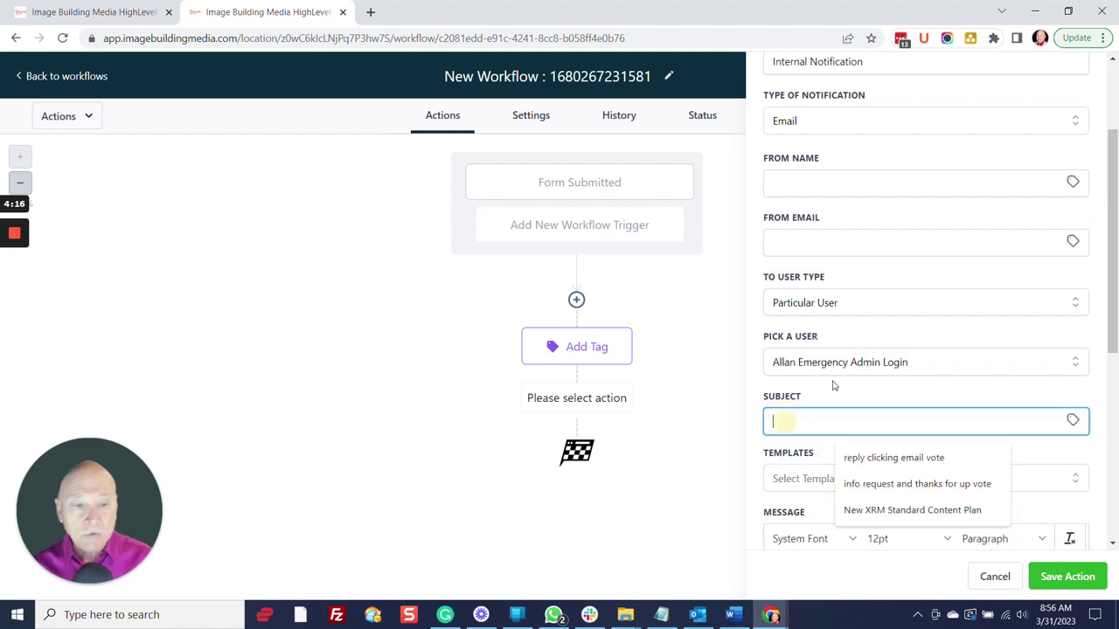
{"action": "scroll", "coordinate": [831, 387], "scroll_direction": "down", "scroll_amount": 3}
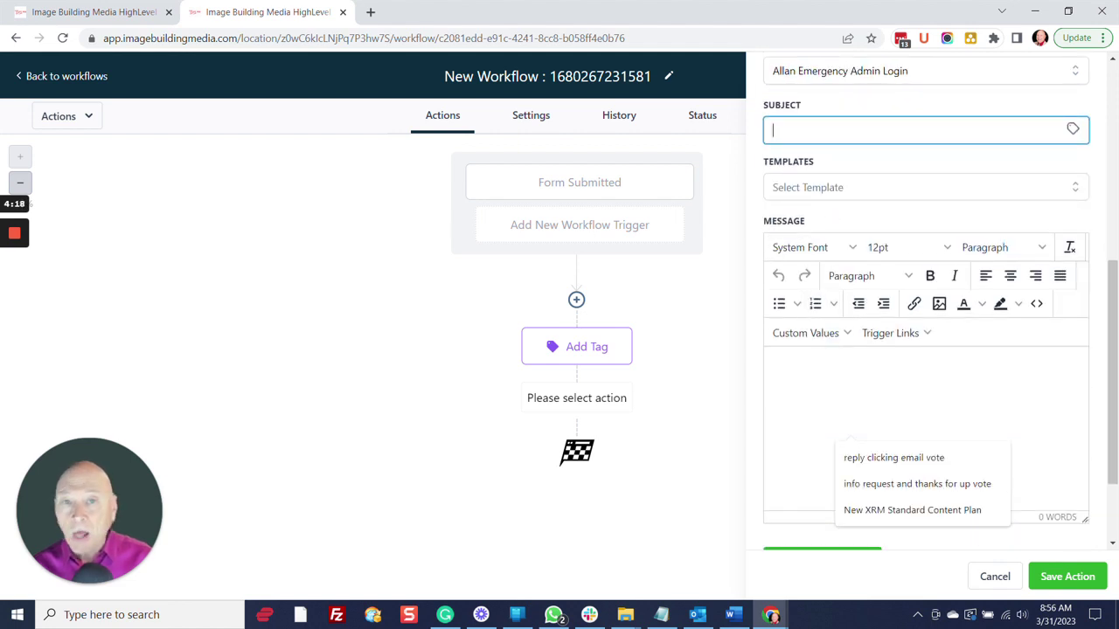
{"action": "left_click", "coordinate": [805, 192]}
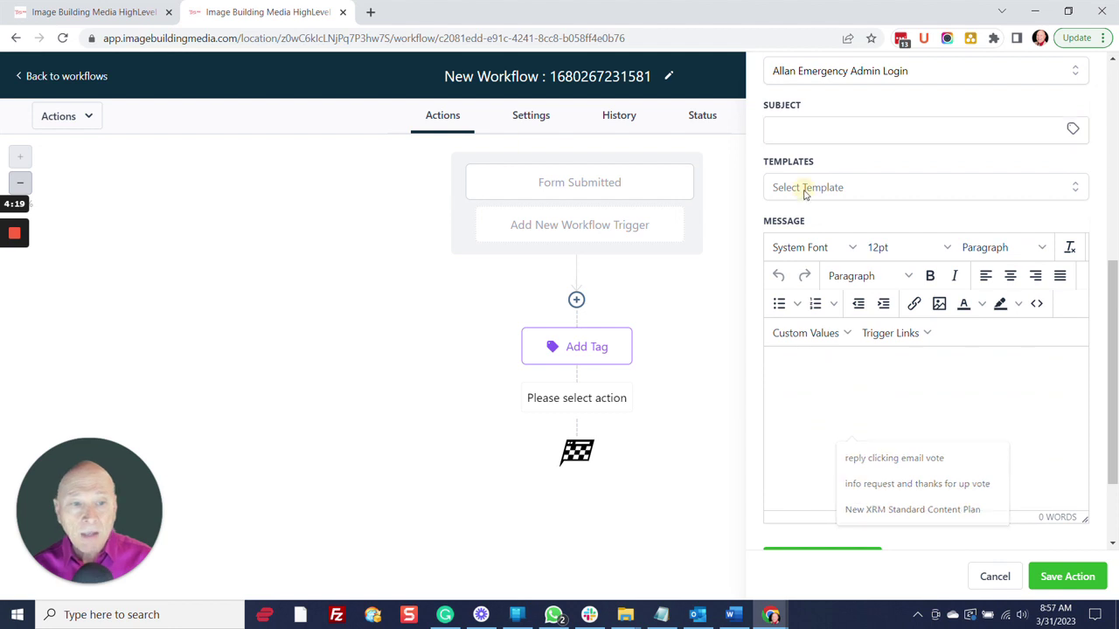
{"action": "left_click", "coordinate": [744, 207]}
{"action": "left_click", "coordinate": [775, 367]}
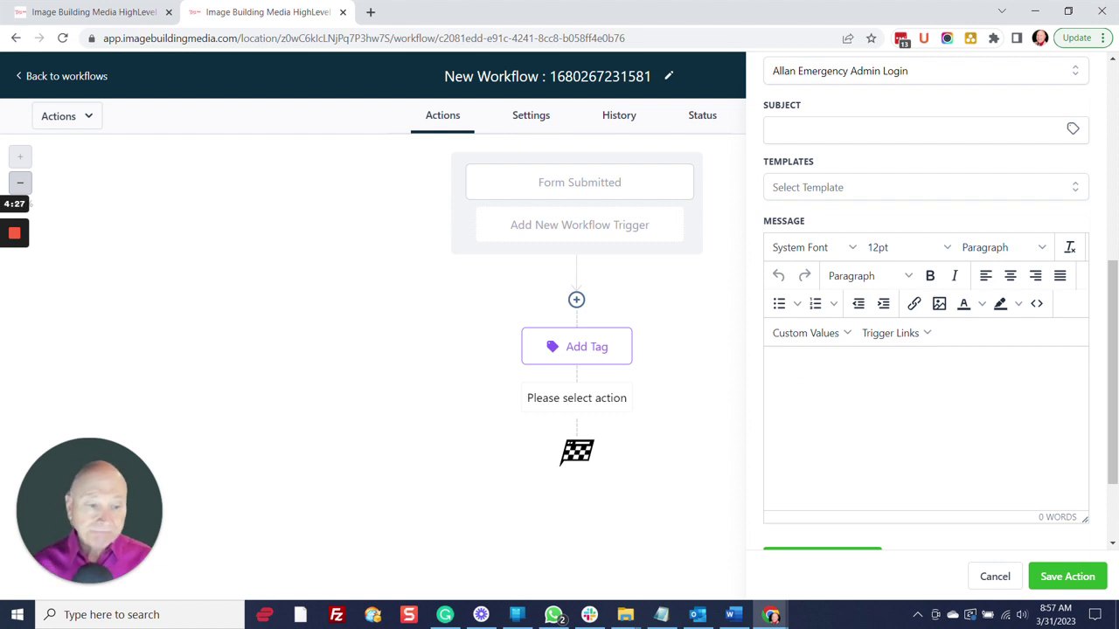
{"action": "left_click", "coordinate": [977, 575]}
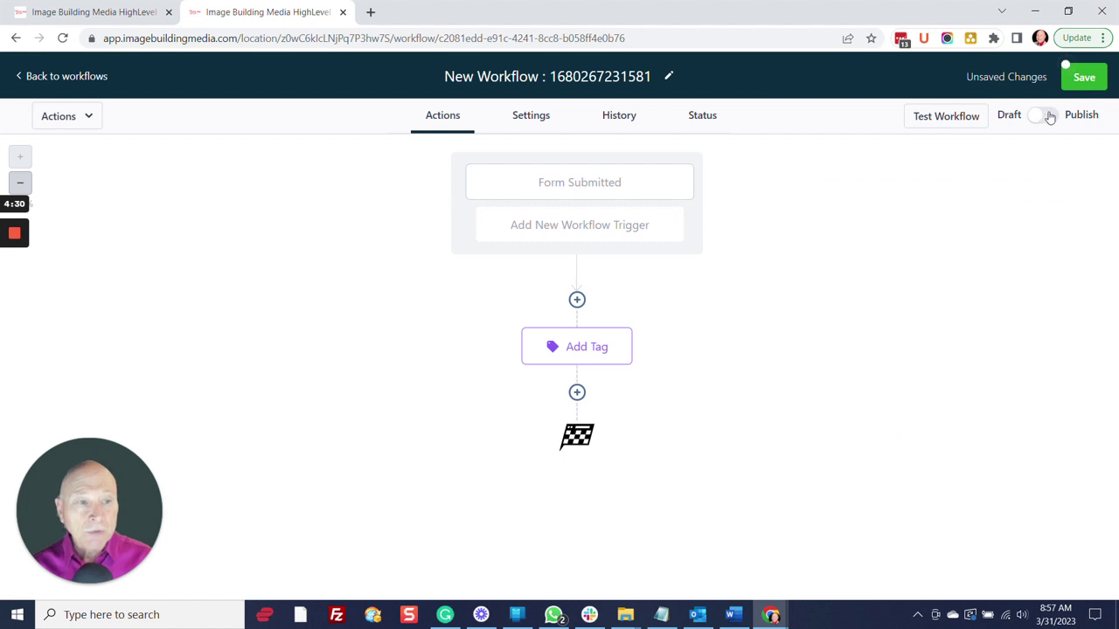
Step: Switch to the first tab and scroll through the finished workflow's Add Tag, Email and Internal Notification steps
{"action": "left_click", "coordinate": [125, 12]}
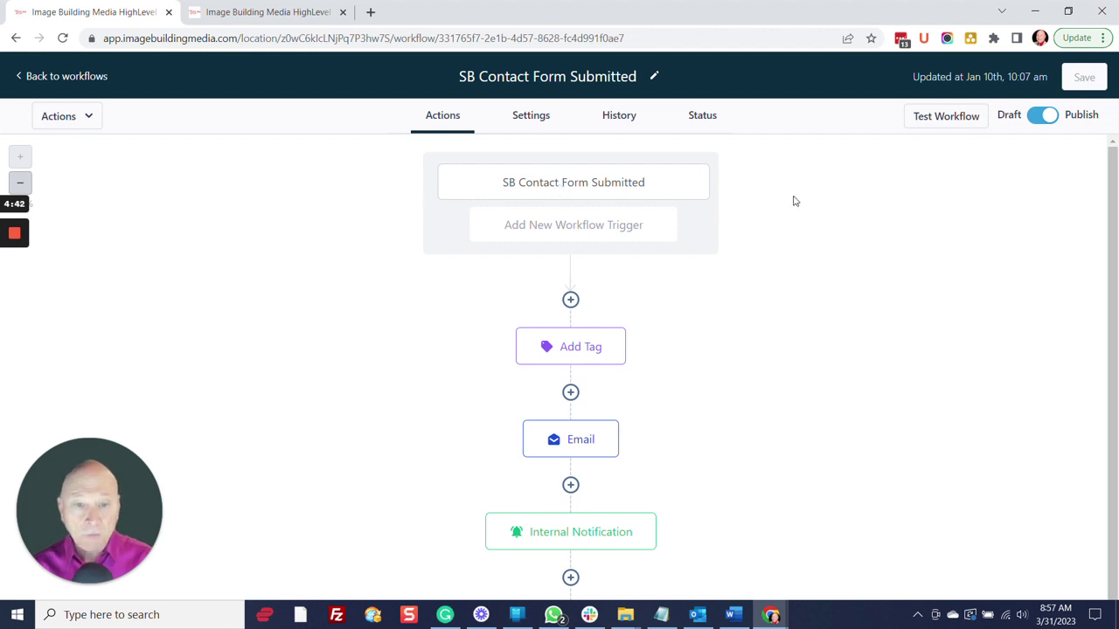
{"action": "scroll", "coordinate": [669, 302], "scroll_direction": "down", "scroll_amount": 1}
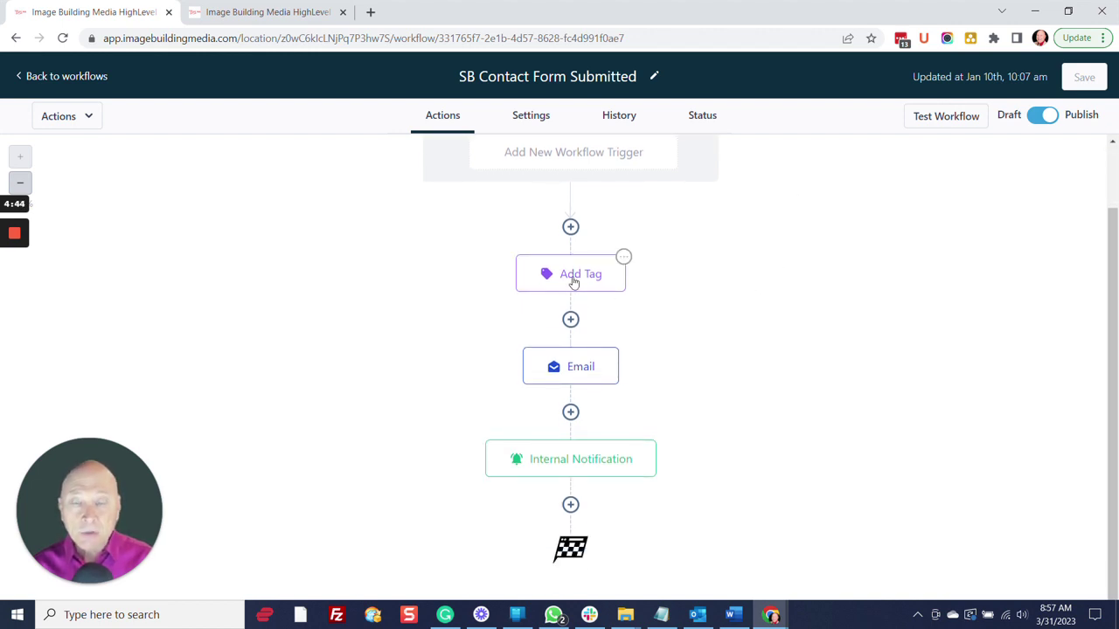